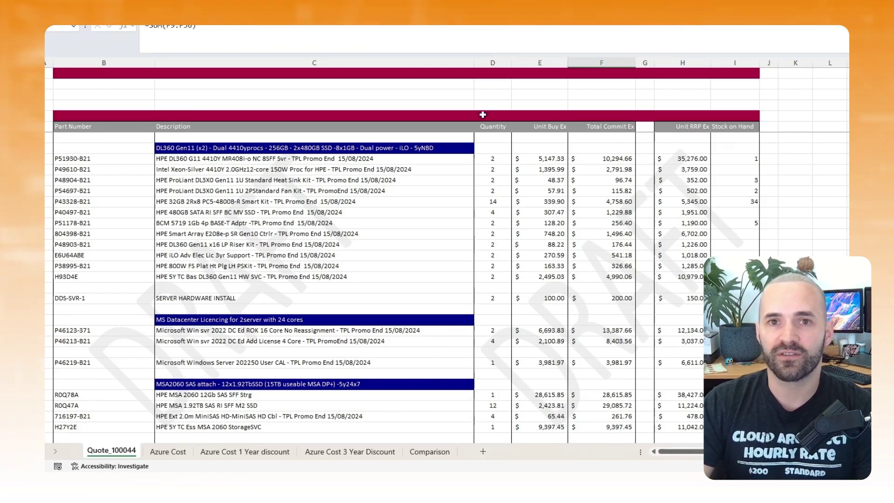
# - Check the Quote_100044 sheet's 120,508.79 total in column F
pyautogui.scroll(-2, 486, 152)
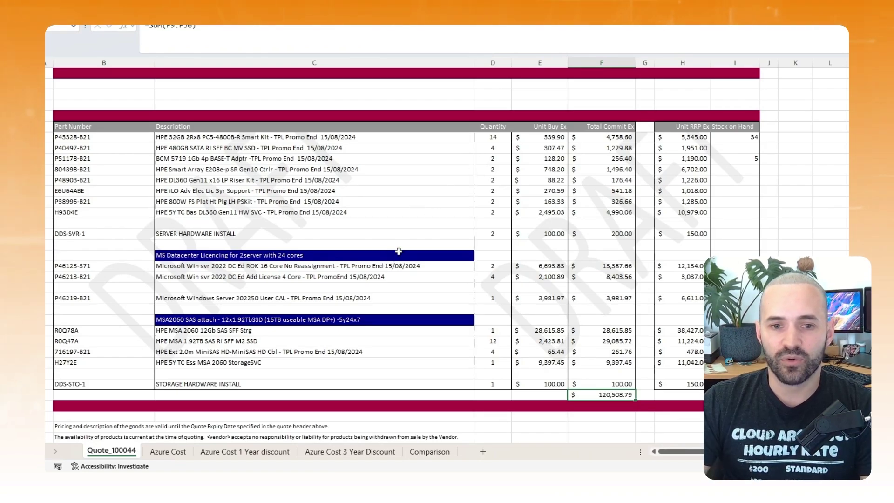
pyautogui.scroll(2, 399, 251)
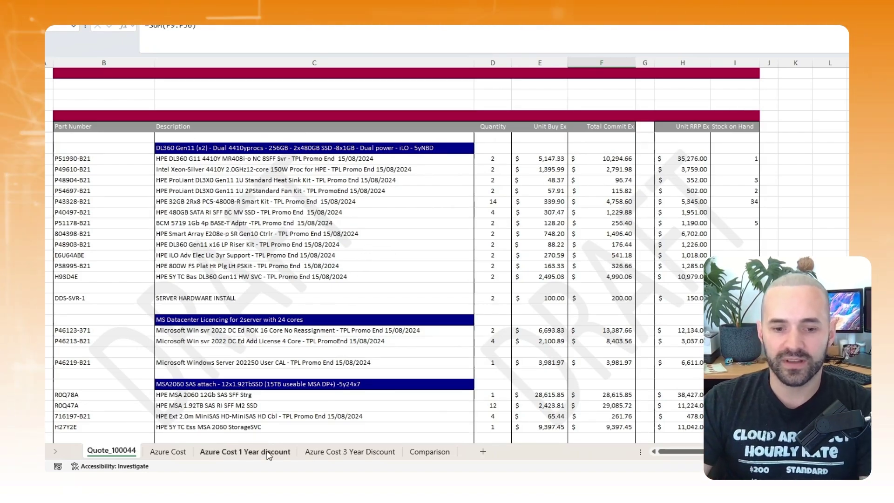
# - Review the Azure estimate of 12 E2ads v5 Windows VMs with an E20 disk at NZ$3,563.66 monthly
pyautogui.hotkey('alt', 'Tab')
pyautogui.scroll(5, 144, 317)
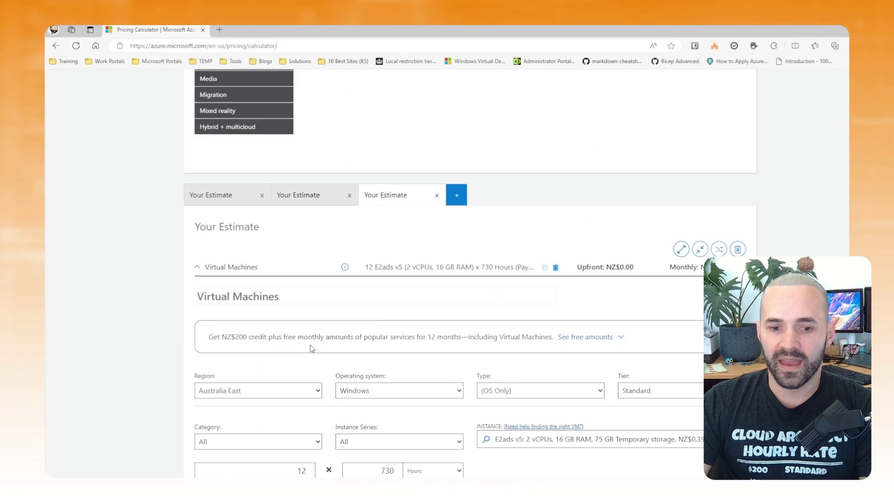
pyautogui.scroll(-1, 144, 317)
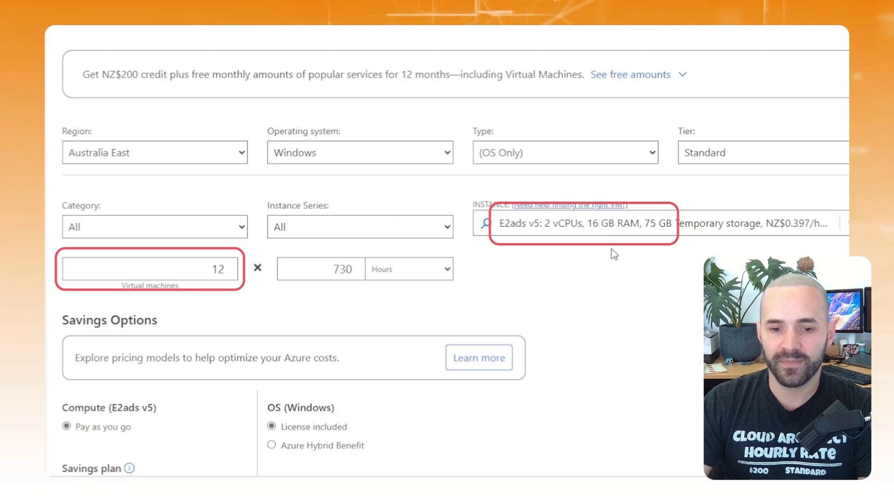
pyautogui.scroll(-8, 115, 343)
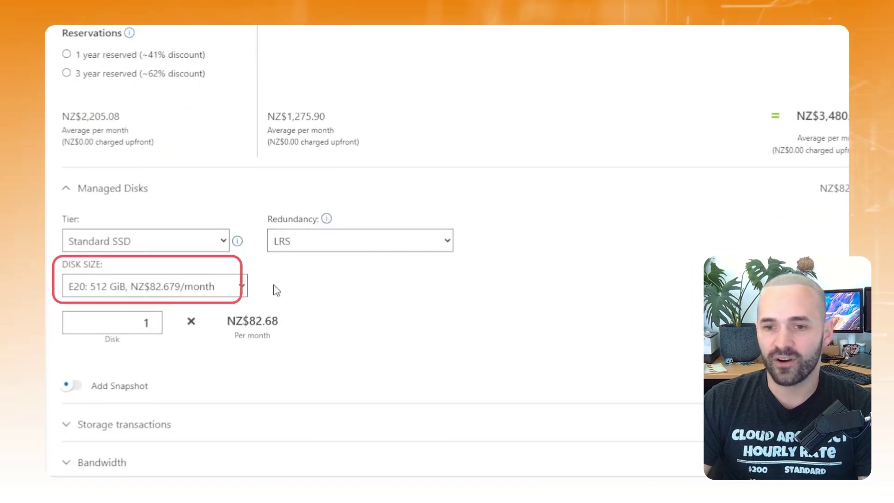
pyautogui.scroll(10, 449, 331)
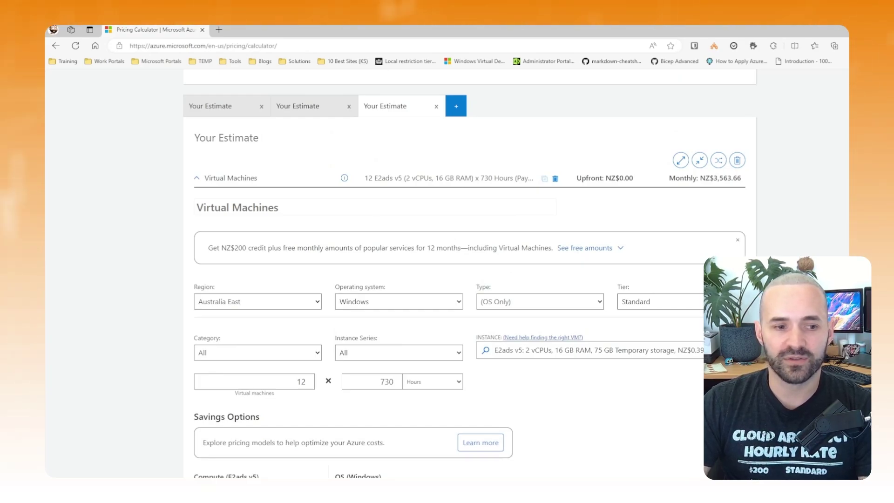
pyautogui.hotkey('alt', 'Tab')
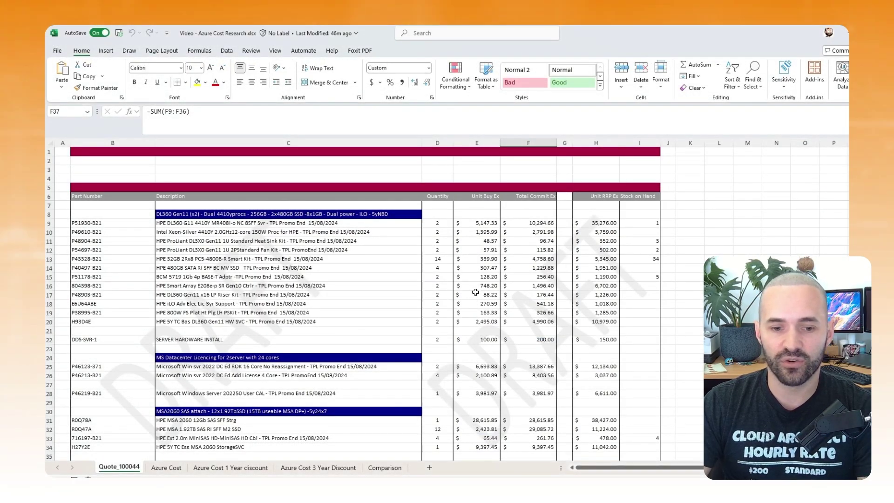
# - Compare the 120508.79 hardware total with the exported Azure estimate's $3,563.66 monthly total in F9
pyautogui.scroll(-1, 476, 292)
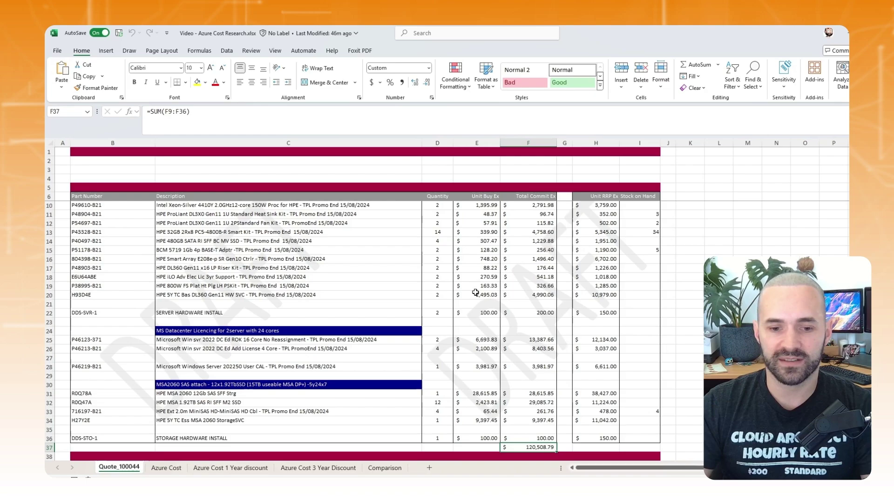
pyautogui.hotkey('alt', 'Tab')
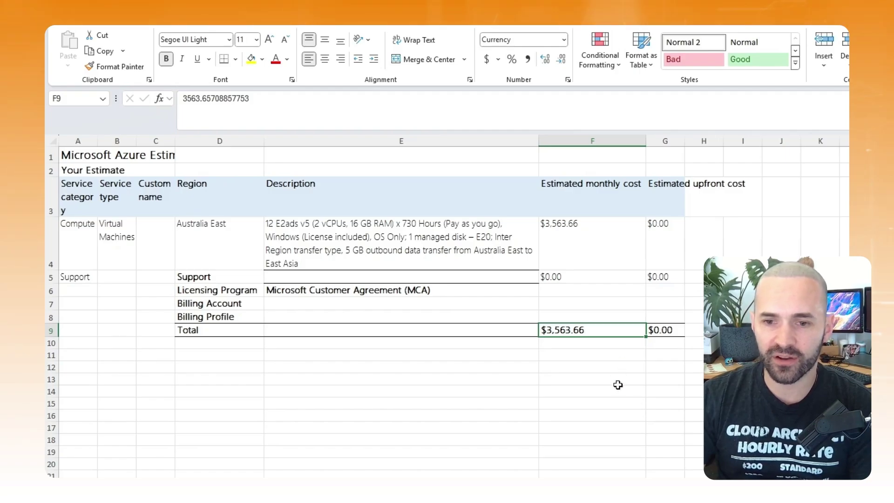
pyautogui.click(615, 379)
pyautogui.click(603, 330)
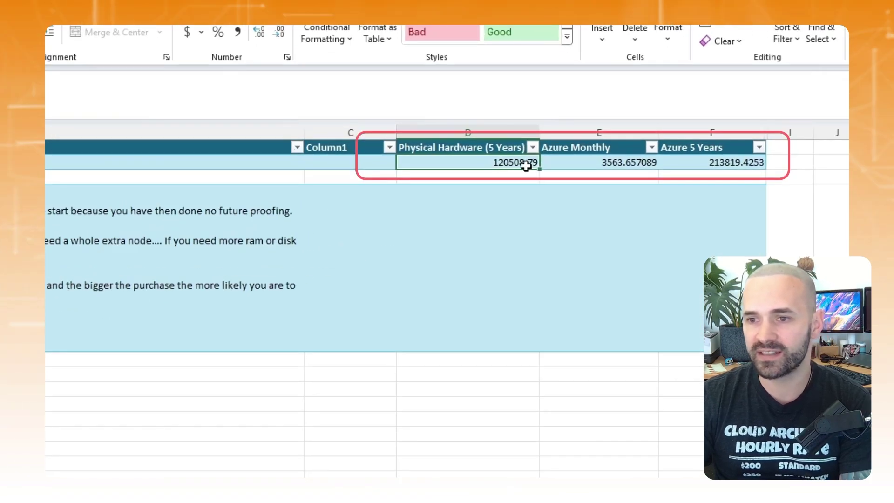
pyautogui.press('Right')
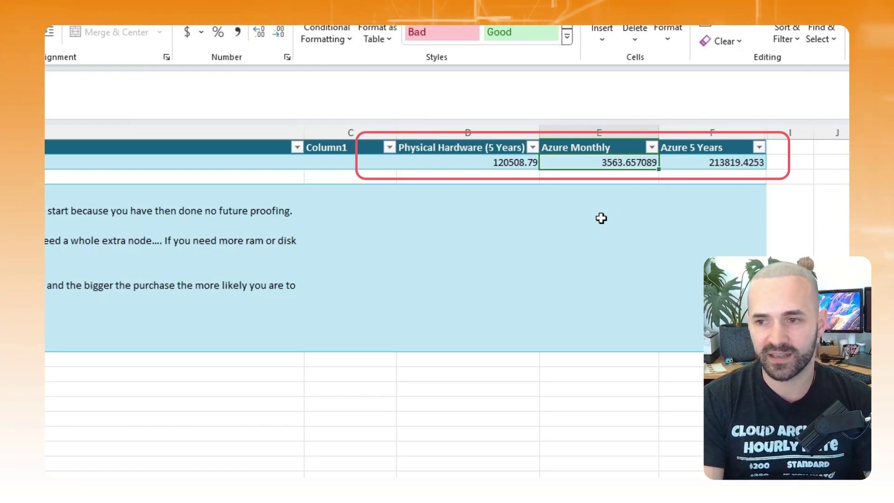
pyautogui.press('Right')
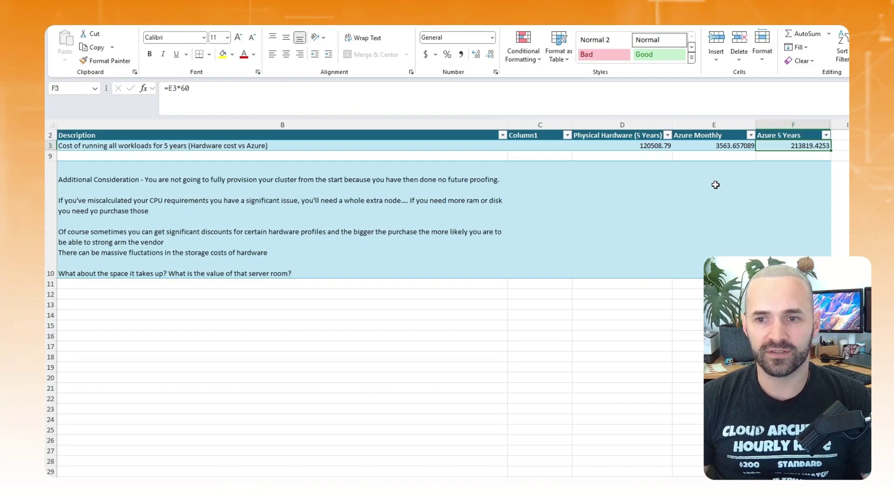
# - Unhide cost rows 4–8 and review the power cost (480) and air con five-year formulas
pyautogui.hotkey('ctrl', 'z')
pyautogui.press('Up')
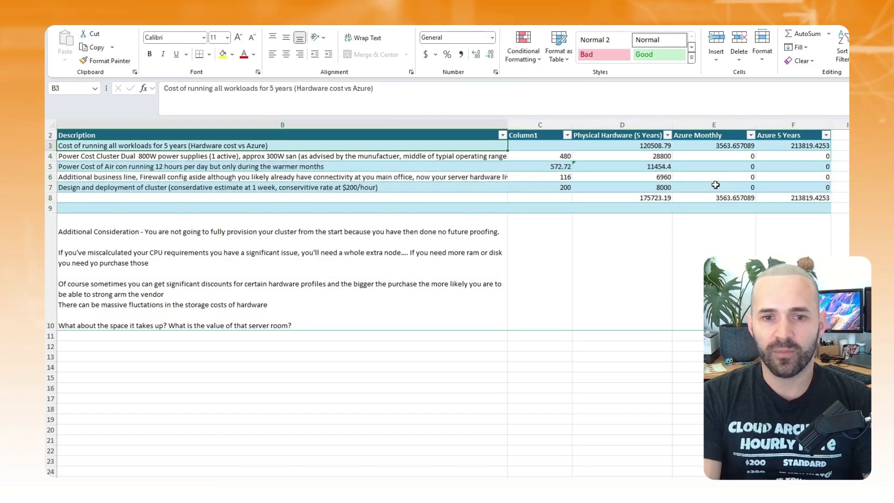
pyautogui.press('Down')
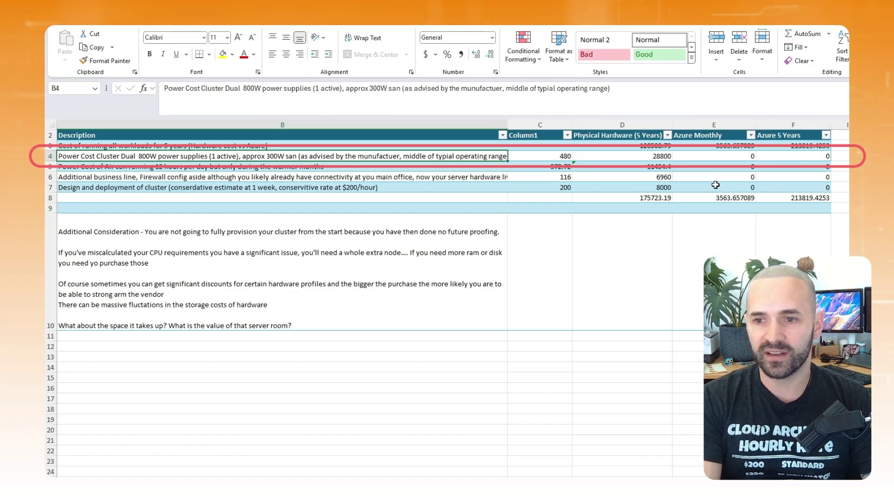
pyautogui.press('Right')
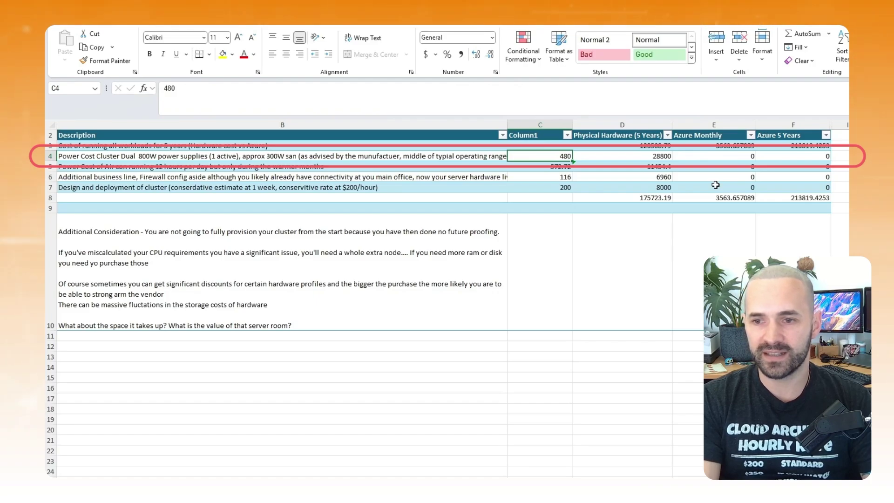
pyautogui.press('Right')
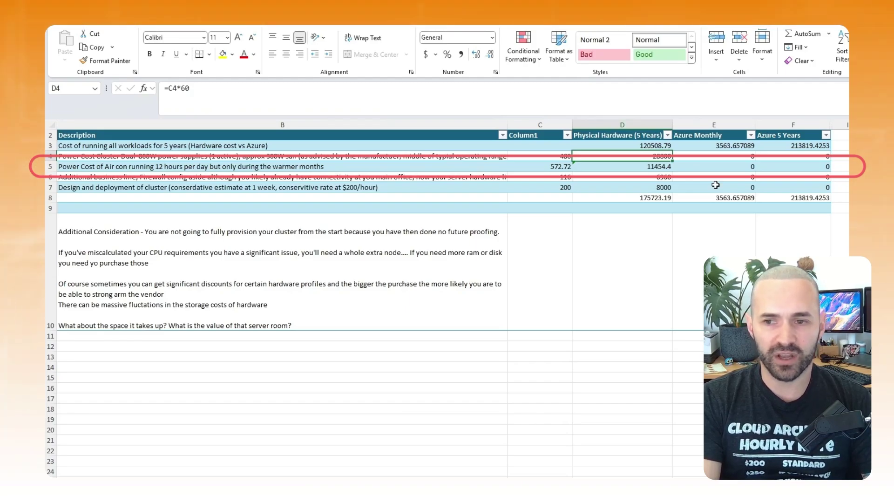
pyautogui.press('Down')
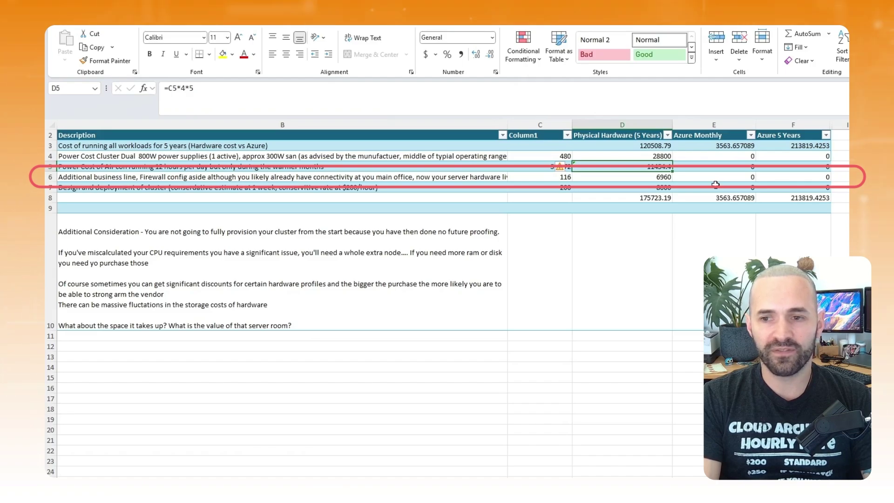
pyautogui.press('Down')
pyautogui.press('Left')
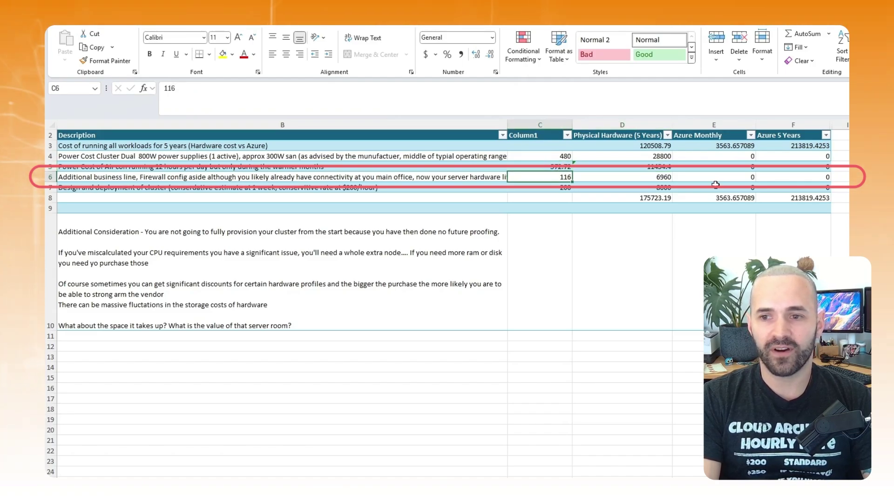
pyautogui.press('Right')
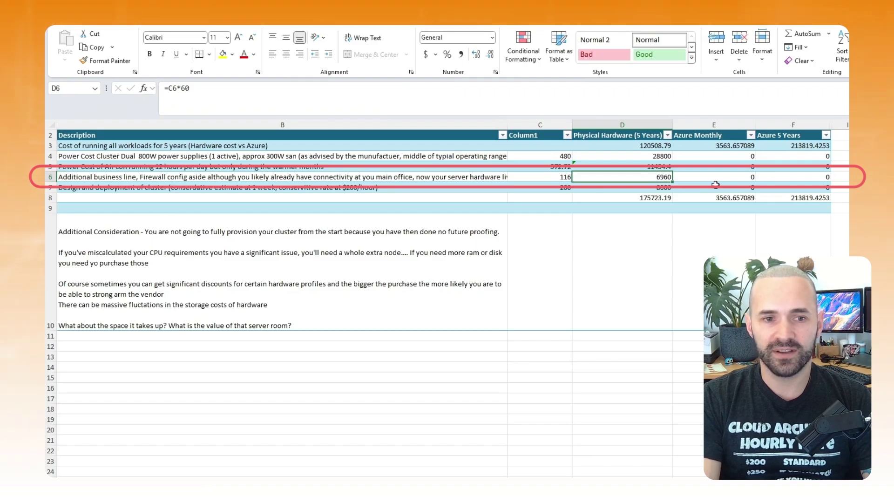
pyautogui.press('Down')
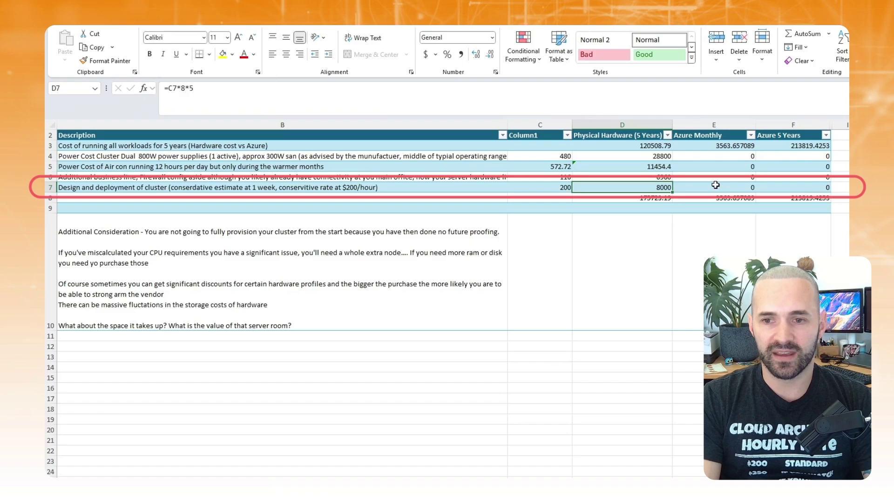
pyautogui.press('Left')
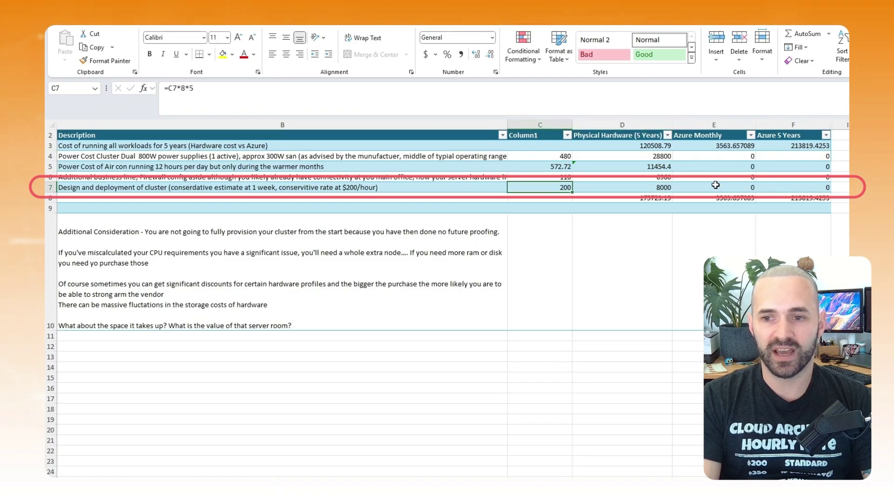
pyautogui.press('Right')
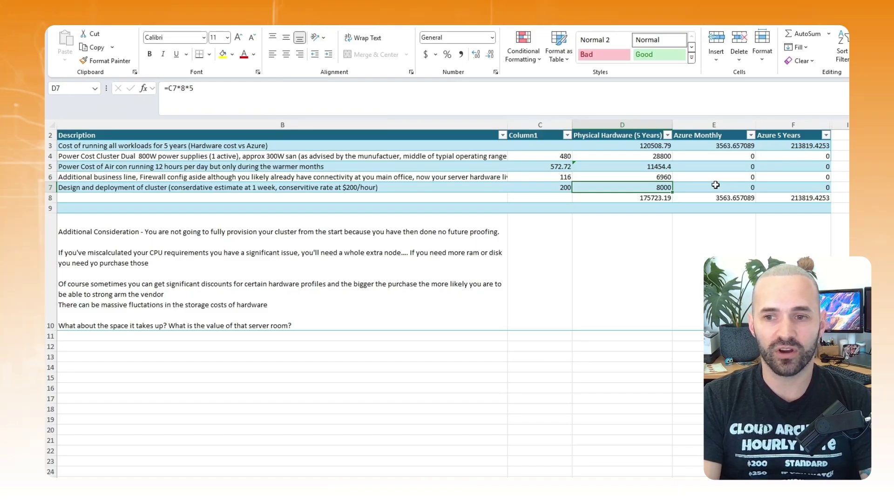
pyautogui.press('Down')
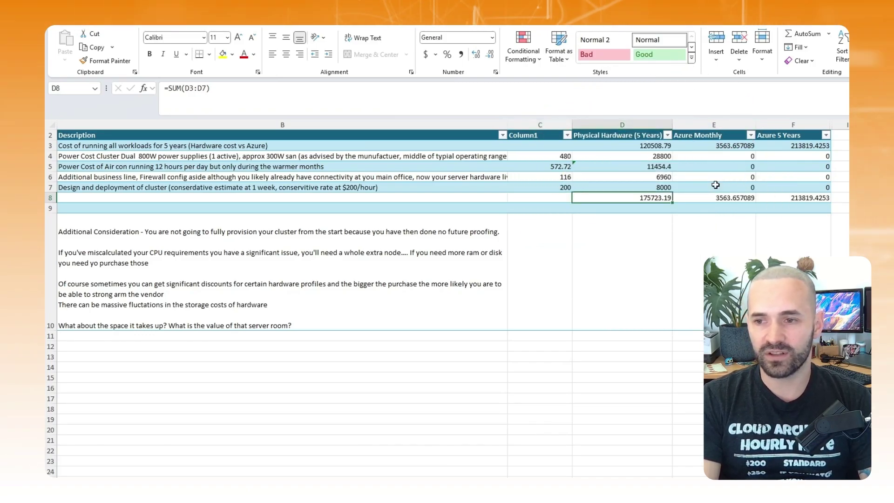
# - Check the Azure totals in F8 and E8, then view the calculator's Savings Options
pyautogui.press('Right')
pyautogui.press('Right')
pyautogui.press('Left')
pyautogui.press('Left')
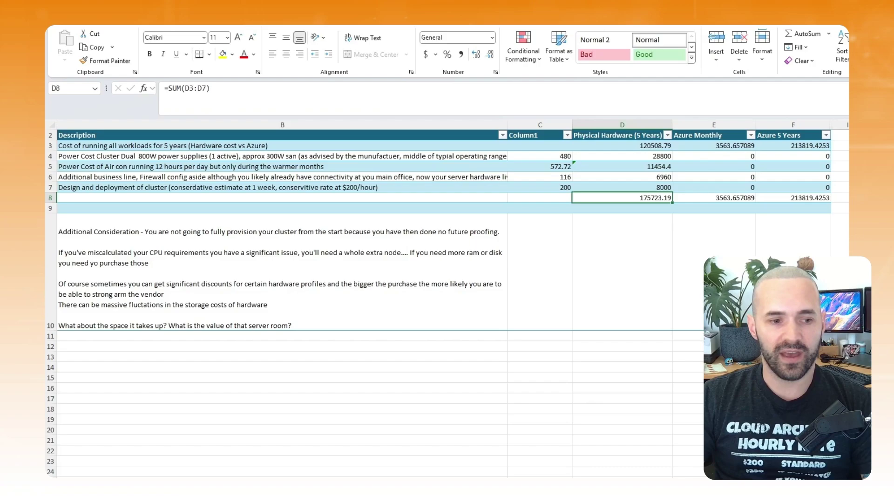
pyautogui.hotkey('alt', 'Tab')
pyautogui.scroll(-7, 551, 240)
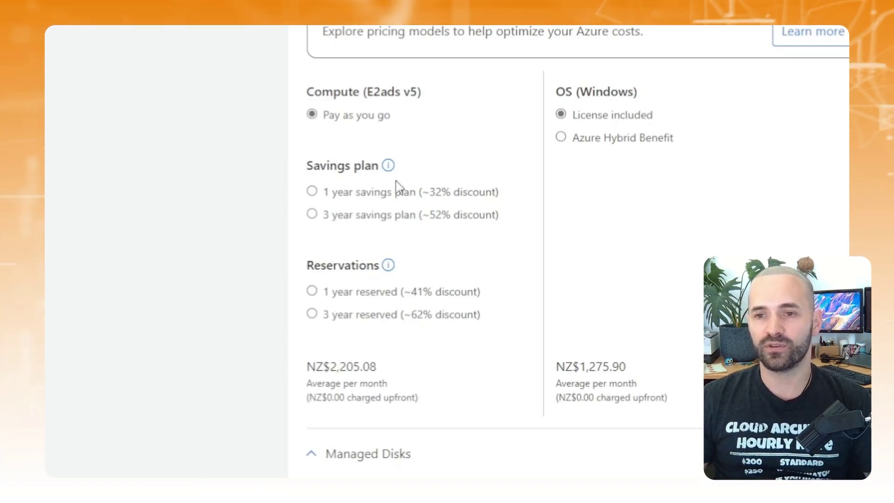
# - Apply the 3-year savings plan to the VMs and copy the NZ$2,323.52 monthly total
pyautogui.click(313, 193)
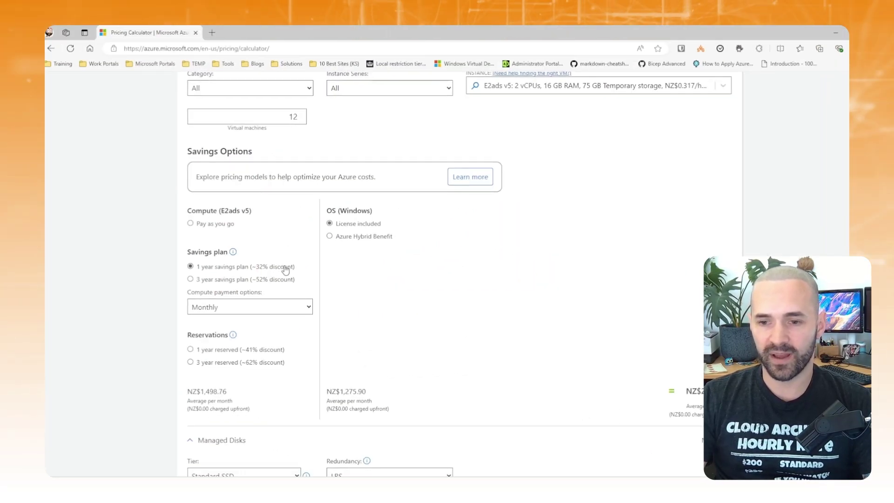
pyautogui.scroll(-1, 294, 240)
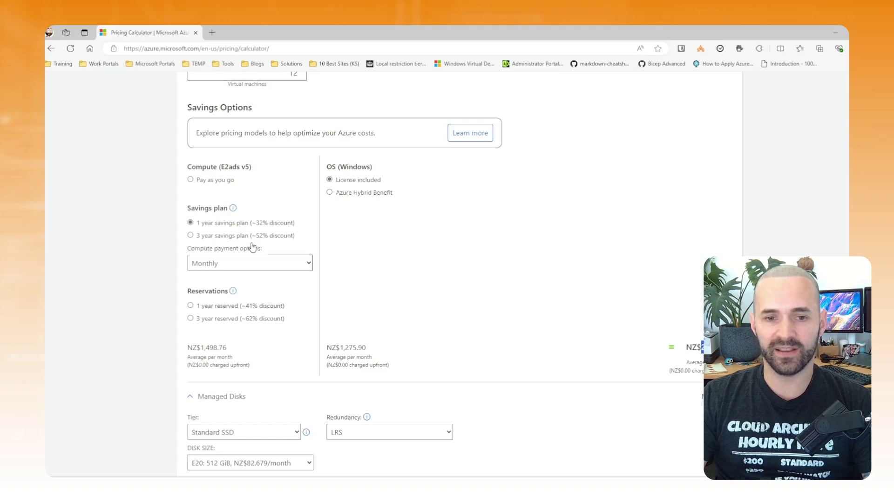
pyautogui.click(224, 240)
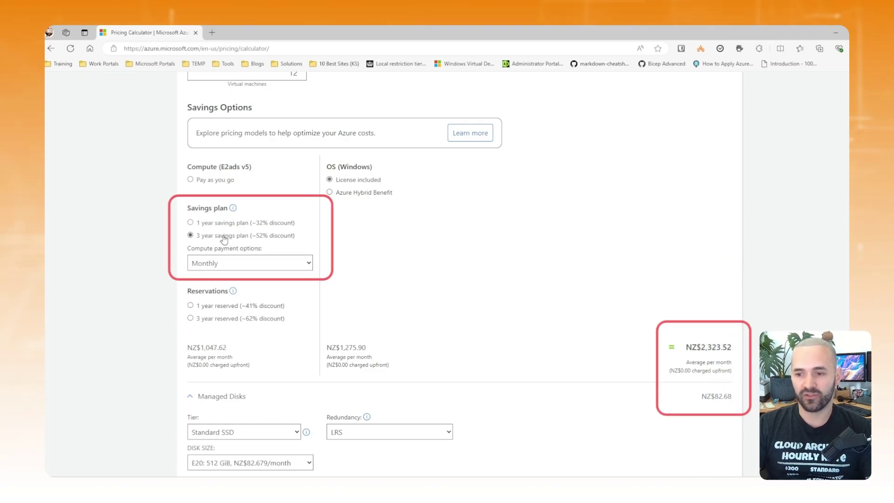
pyautogui.moveTo(700, 347); pyautogui.dragTo(735, 348)
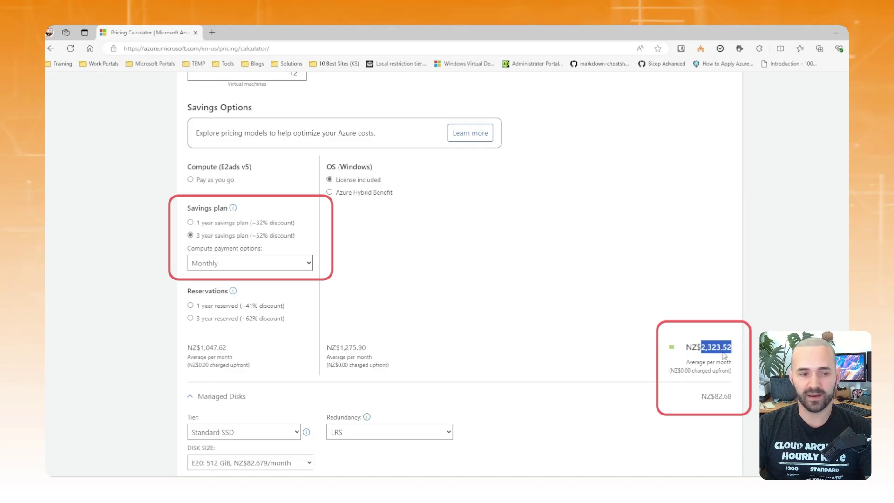
pyautogui.hotkey('alt', 'Tab')
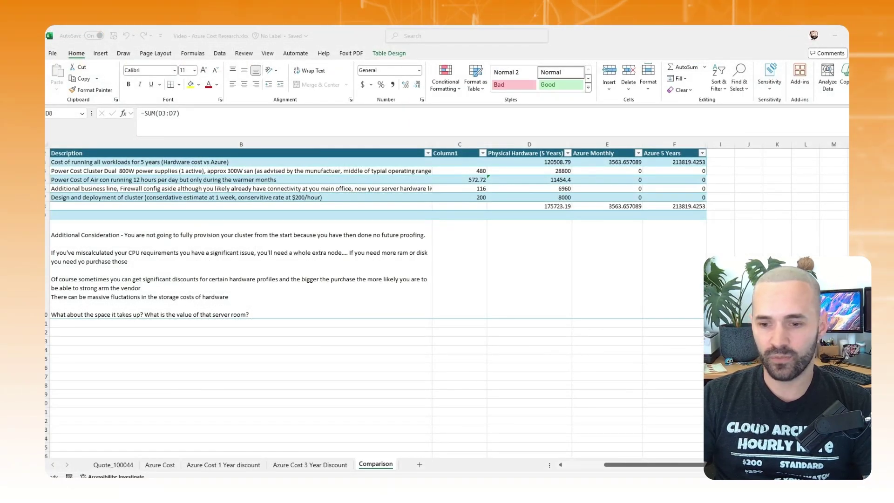
# - Paste in the Azure savings plan columns and check the 1-year total in G8
pyautogui.write('Azure with Savings plan 1 year $171,440.25 $0.00 $0.00 $0.00 $0.00 171440.247')
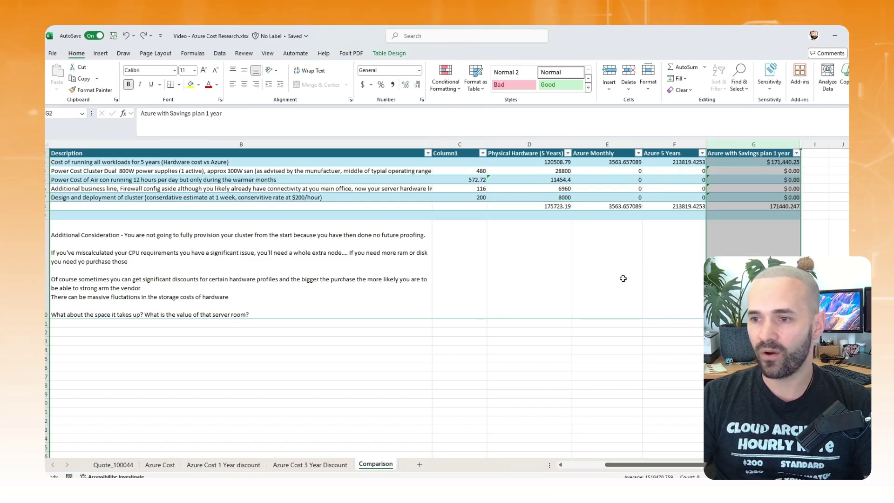
pyautogui.click(652, 261)
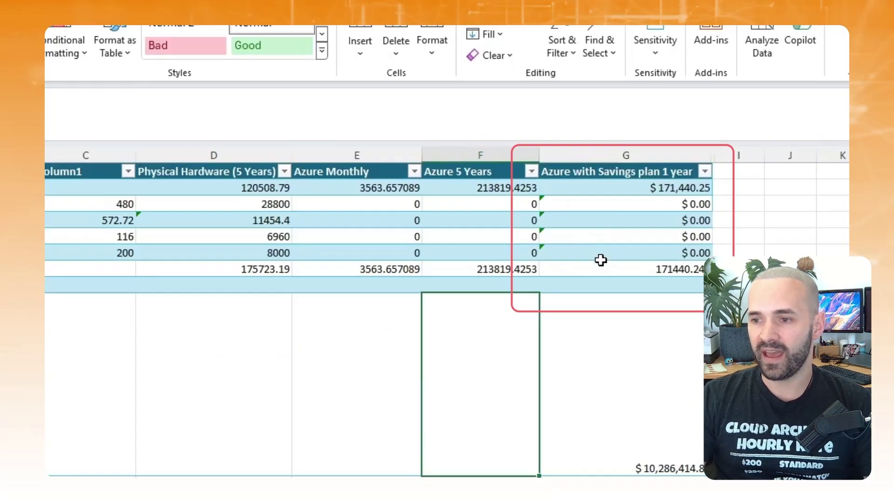
pyautogui.click(745, 206)
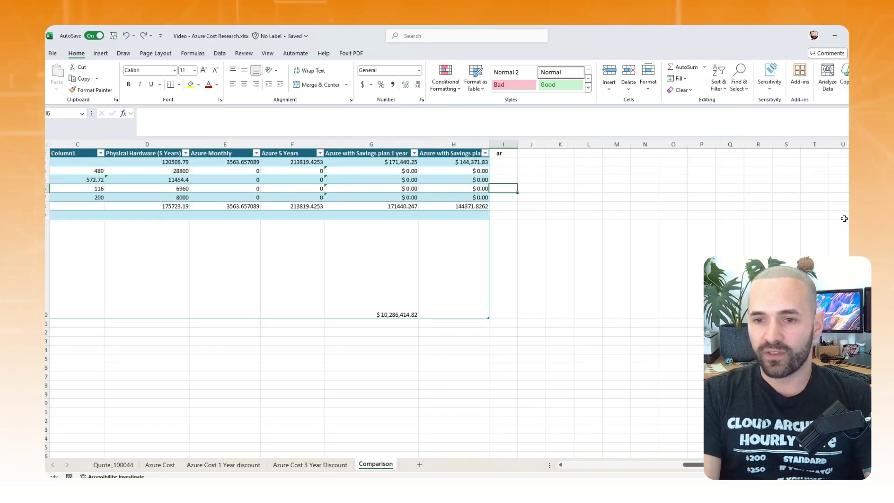
pyautogui.press('Down')
pyautogui.press('Down')
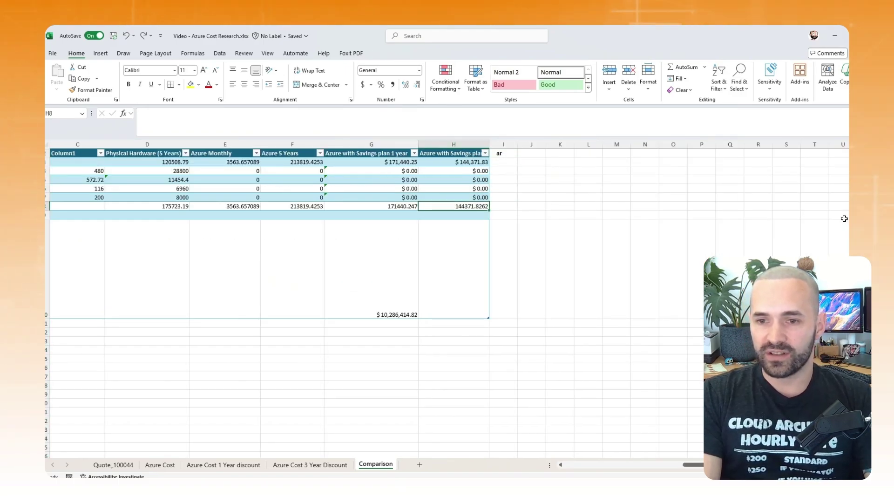
pyautogui.press('Left')
pyautogui.press('Left')
pyautogui.press('Left')
pyautogui.press('Left')
pyautogui.press('Left')
pyautogui.press('Left')
pyautogui.press('Left')
pyautogui.press('Left')
pyautogui.press('Up')
pyautogui.press('Right')
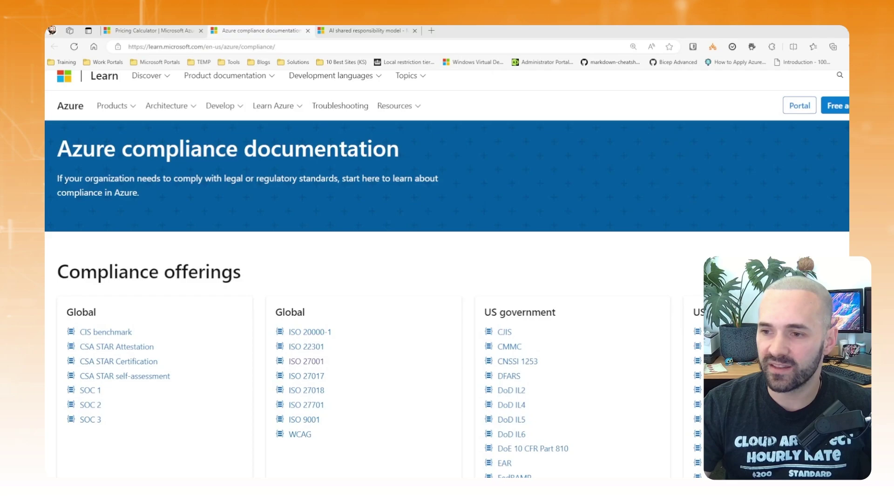
pyautogui.scroll(-2, 447, 275)
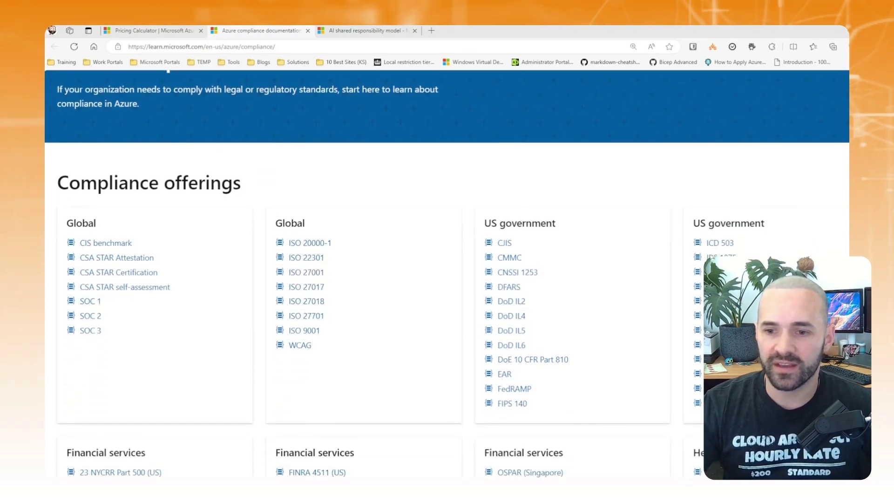
pyautogui.scroll(-6, 447, 275)
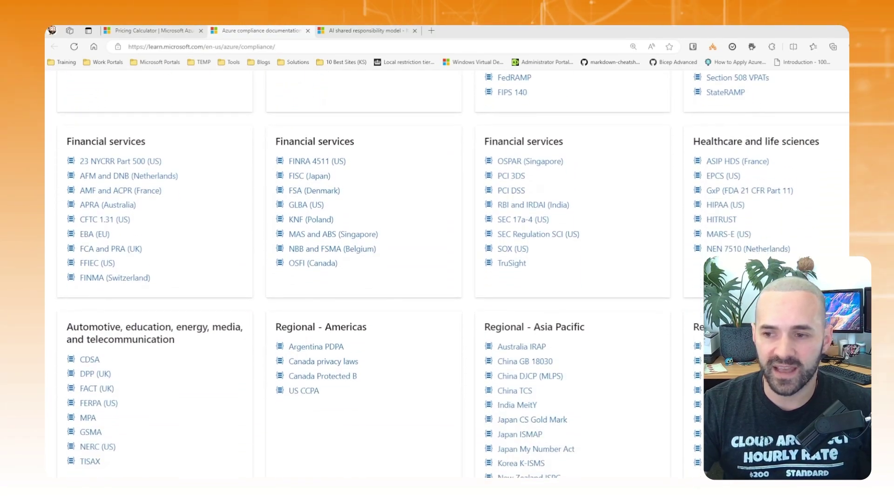
pyautogui.scroll(-3, 447, 274)
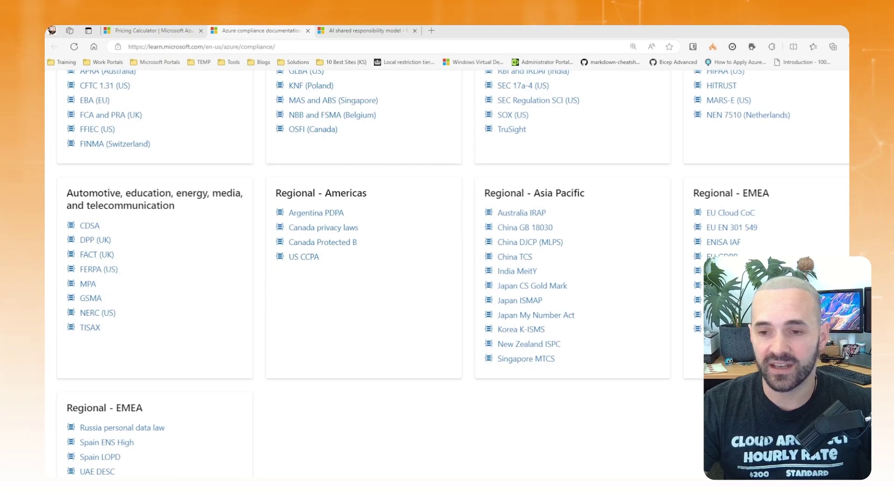
pyautogui.scroll(-9, 447, 274)
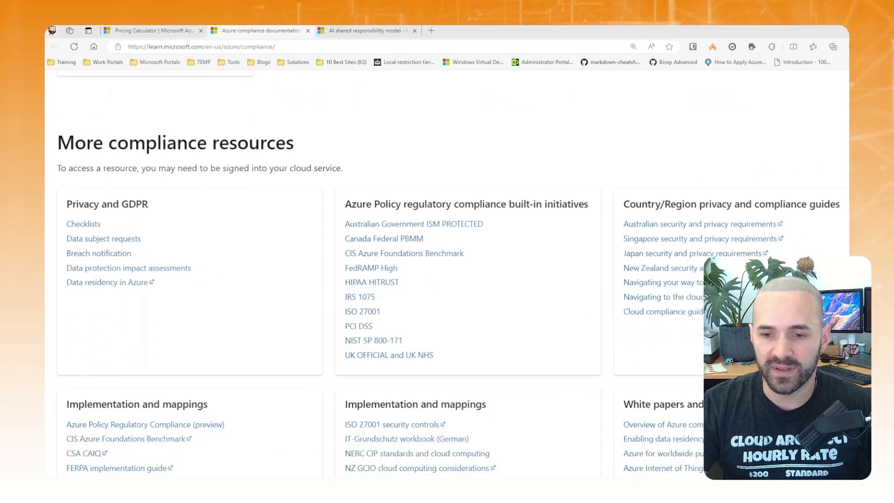
pyautogui.scroll(-3, 447, 275)
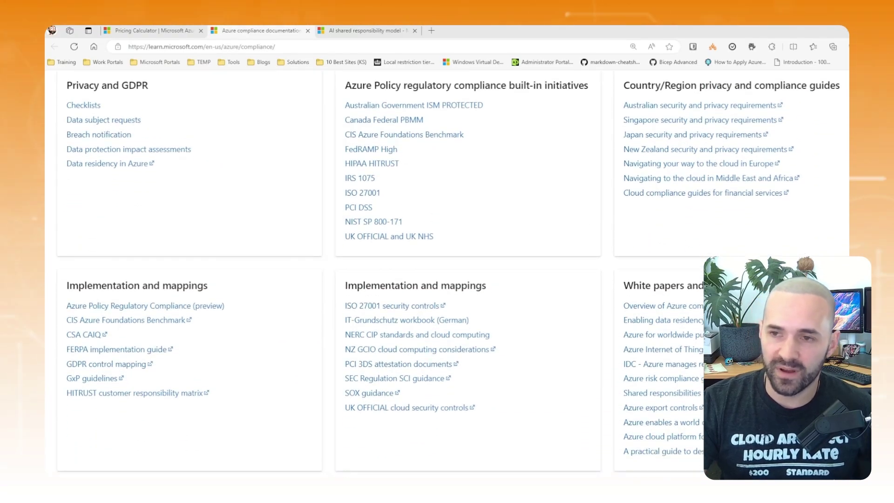
pyautogui.scroll(-2, 448, 275)
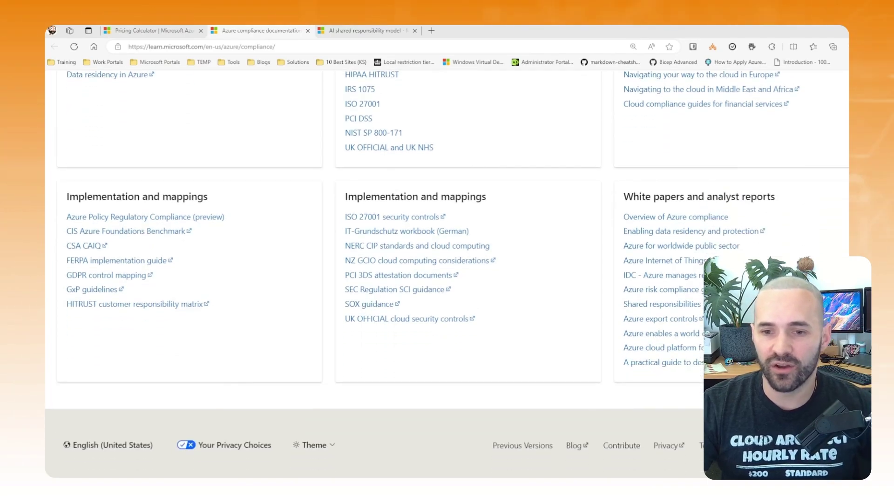
pyautogui.scroll(13, 448, 275)
pyautogui.scroll(10, 448, 275)
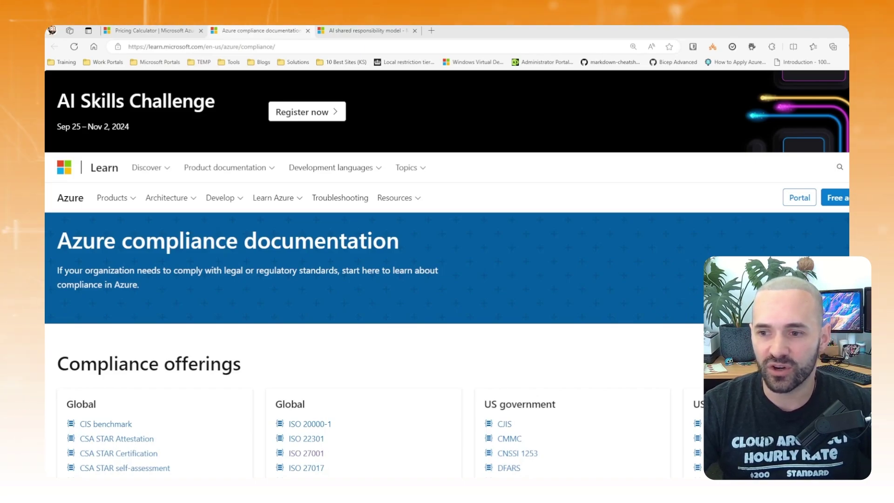
pyautogui.scroll(-2, 447, 275)
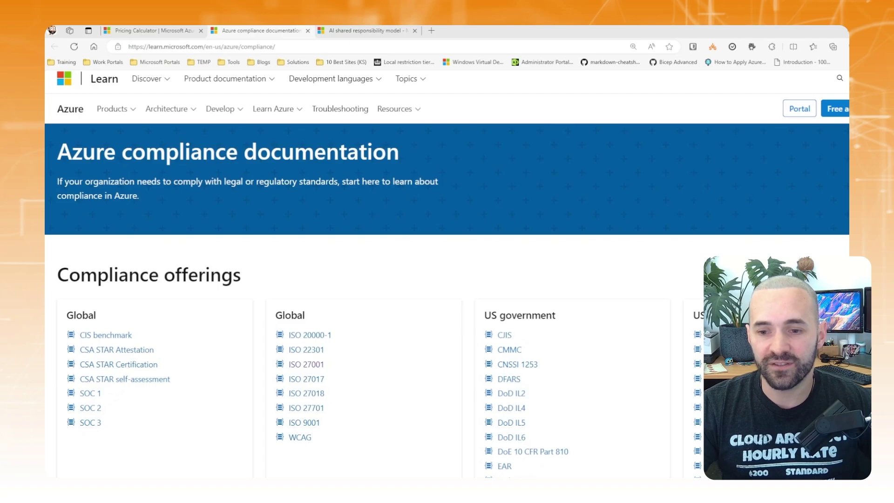
pyautogui.scroll(-1, 447, 275)
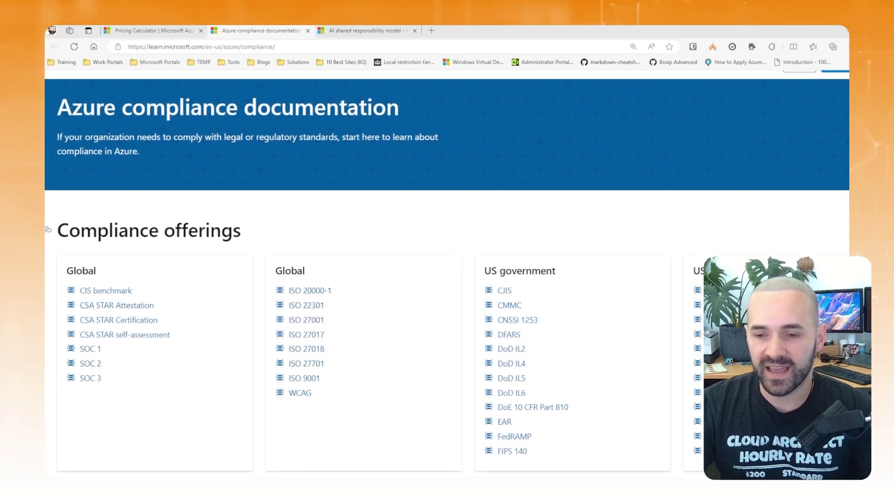
pyautogui.scroll(-1, 48, 229)
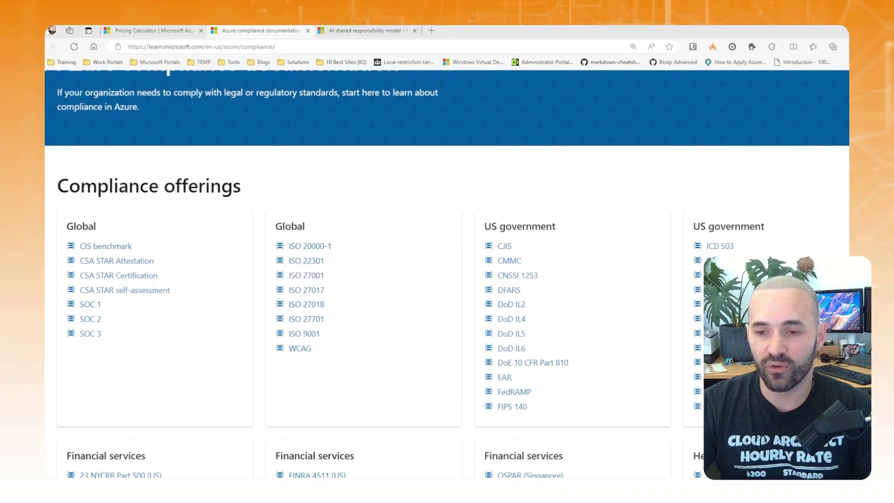
pyautogui.scroll(-1, 48, 229)
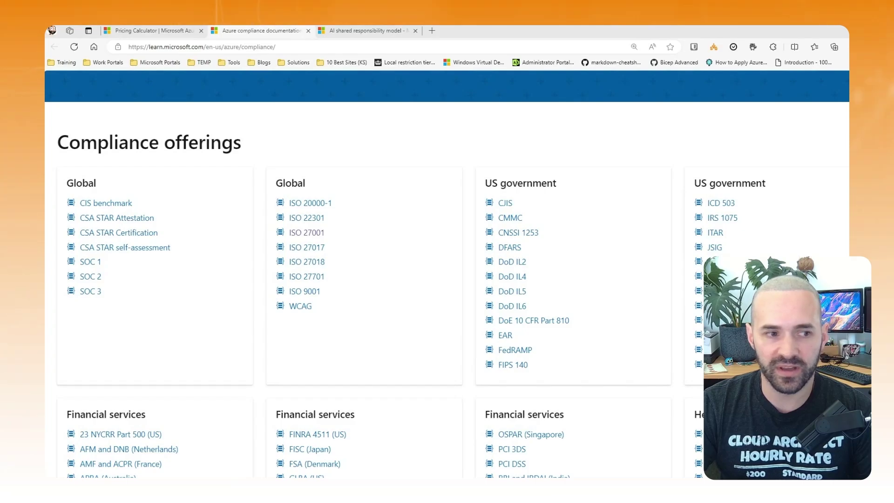
pyautogui.moveTo(361, 484)
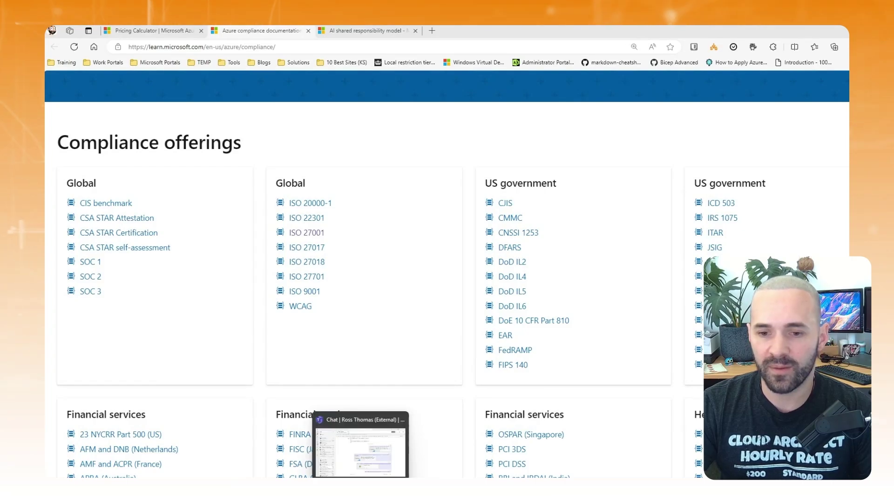
# - Browse the Microsoft Learn reference links shared in the Teams chat
pyautogui.click(352, 463)
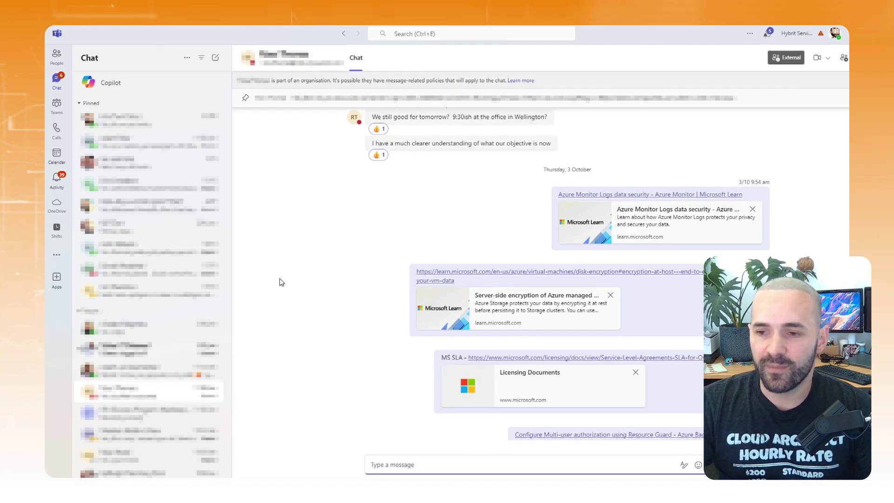
pyautogui.scroll(-1, 281, 279)
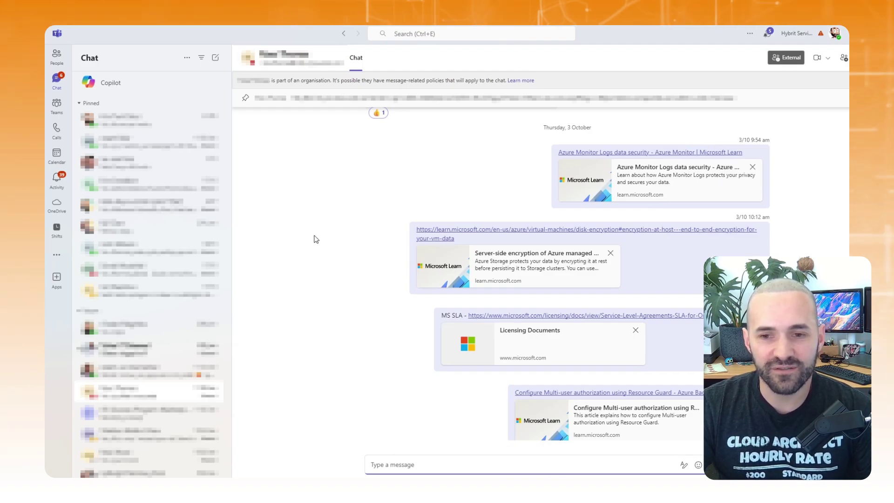
pyautogui.scroll(-1, 535, 122)
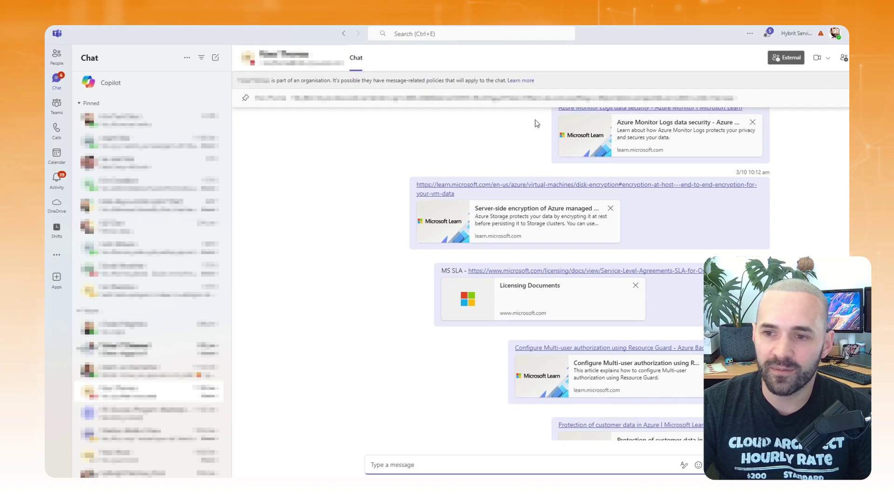
pyautogui.scroll(2, 504, 199)
pyautogui.scroll(-8, 504, 199)
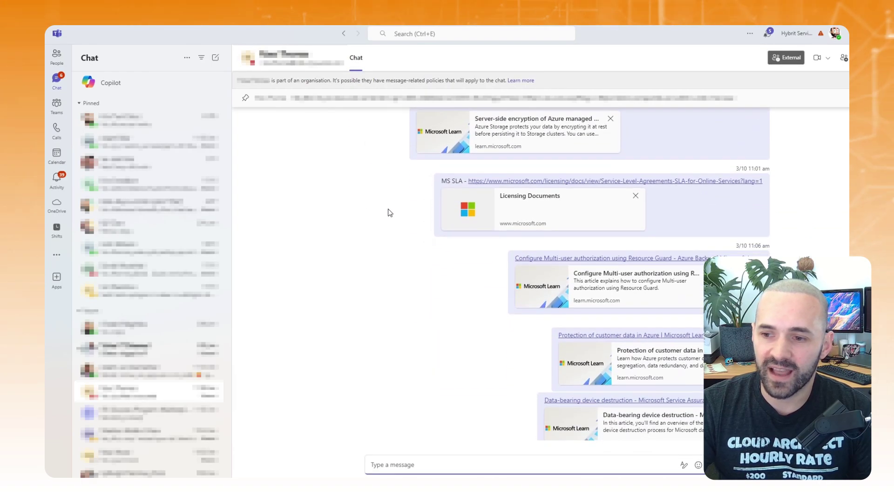
pyautogui.scroll(-5, 440, 222)
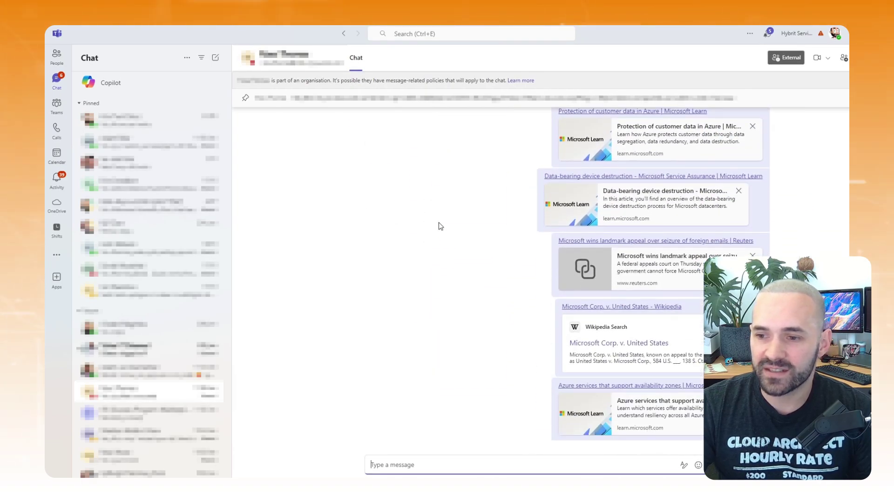
pyautogui.scroll(-4, 452, 215)
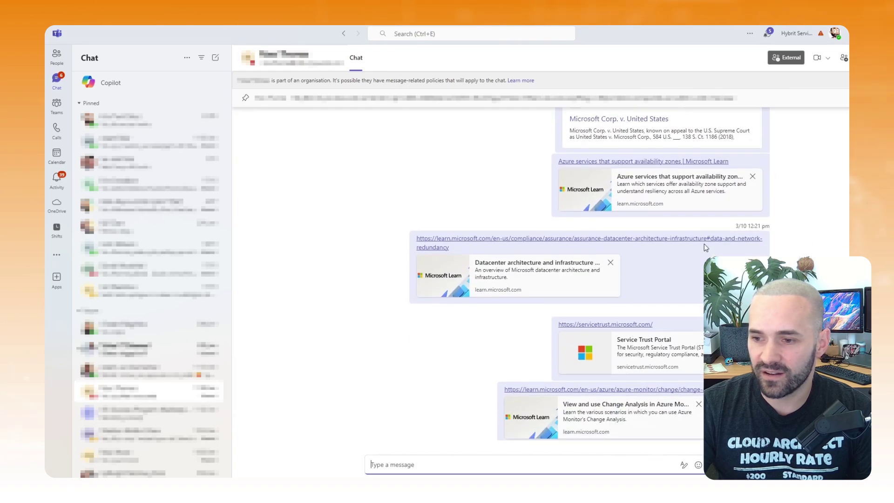
pyautogui.scroll(-1, 577, 303)
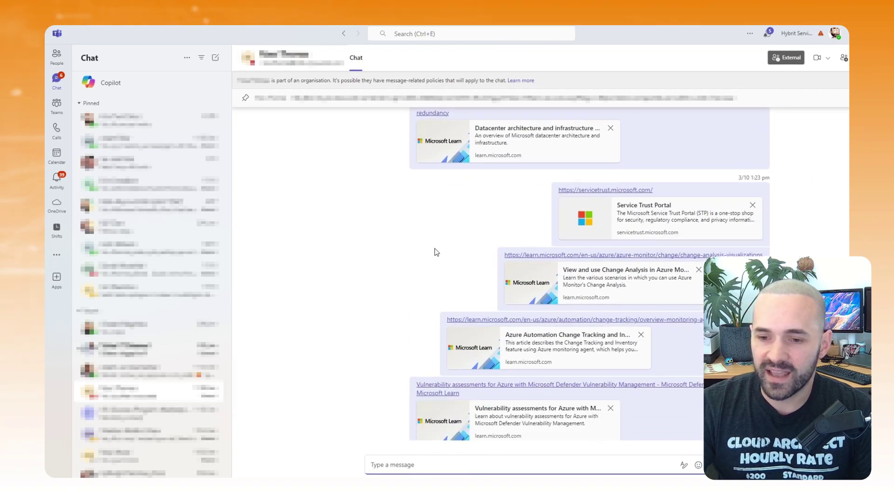
pyautogui.scroll(-1, 434, 252)
pyautogui.scroll(-3, 435, 252)
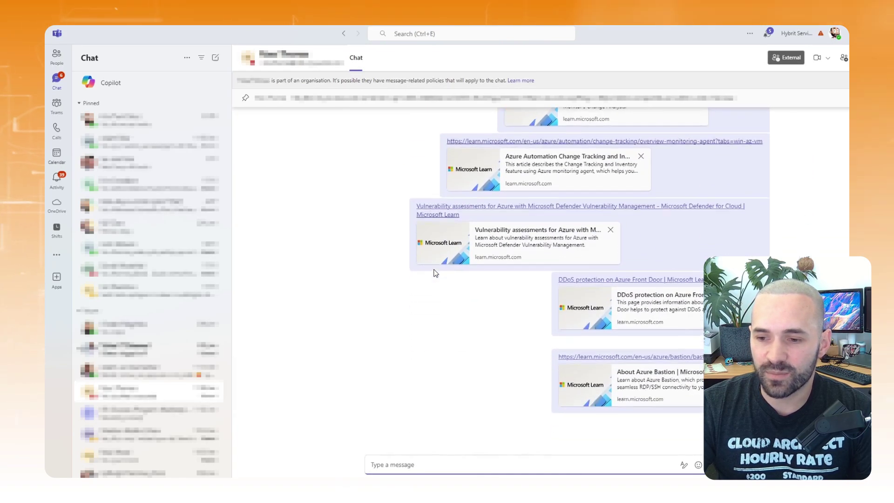
pyautogui.scroll(-6, 426, 275)
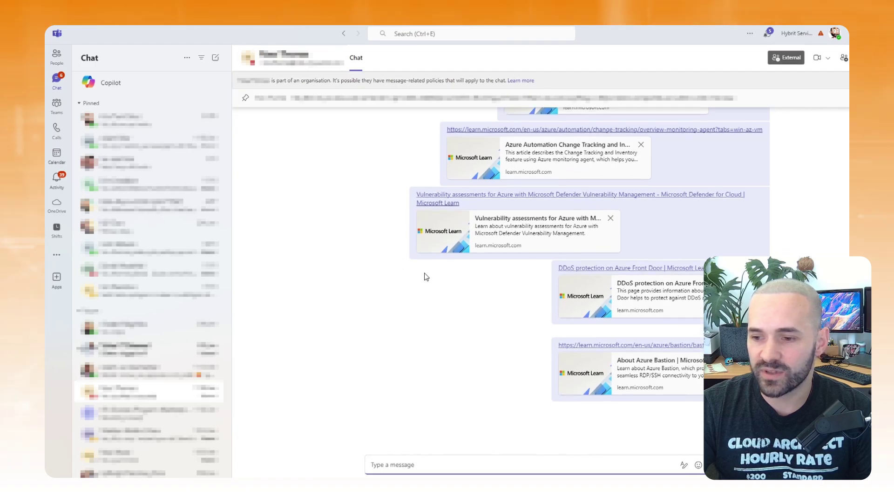
pyautogui.scroll(-4, 426, 274)
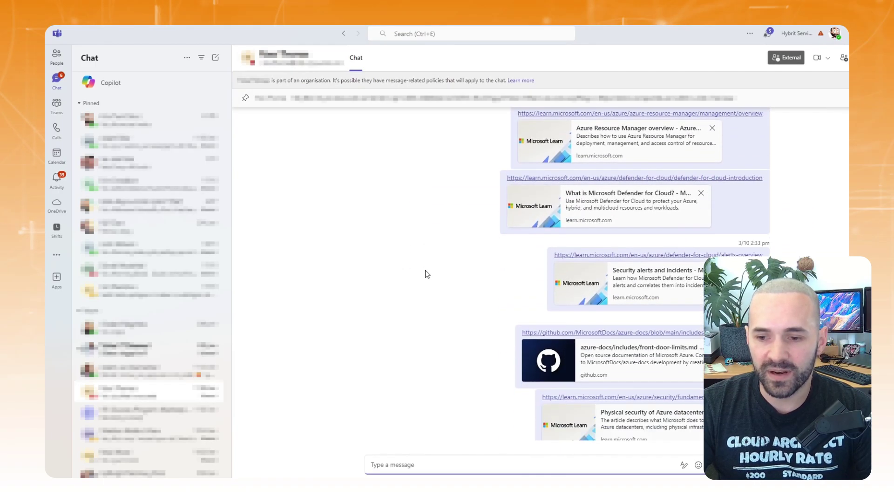
pyautogui.scroll(1, 427, 274)
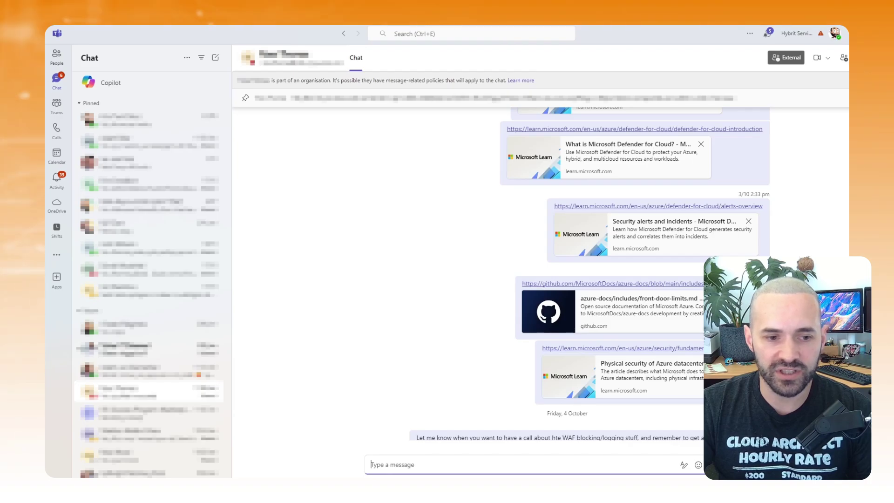
pyautogui.hotkey('alt', 'Tab')
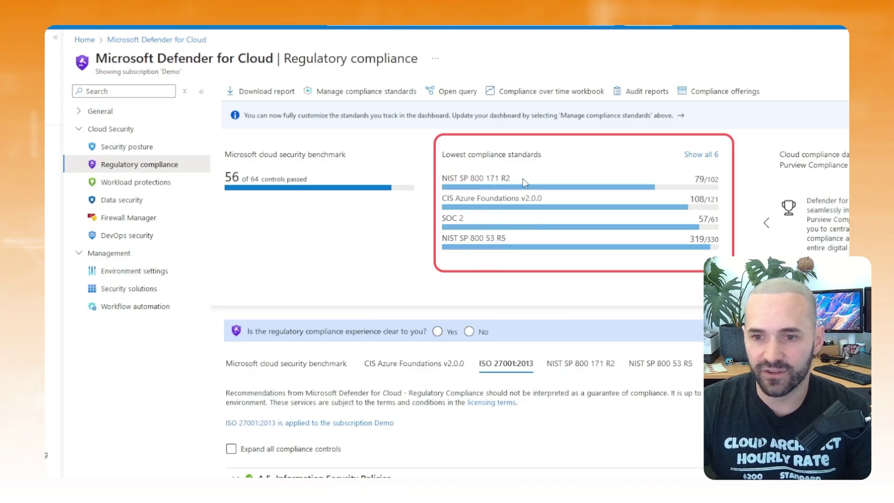
# - Mark NIST SP 800 171 R2 and scroll ISO 27001:2013 controls to A.13.1.1 Network controls
pyautogui.moveTo(484, 180); pyautogui.dragTo(459, 193)
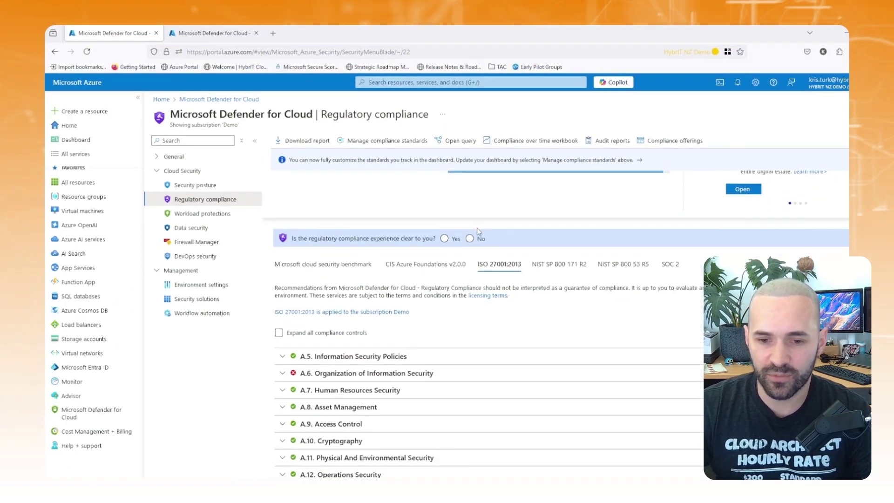
pyautogui.scroll(-3, 481, 202)
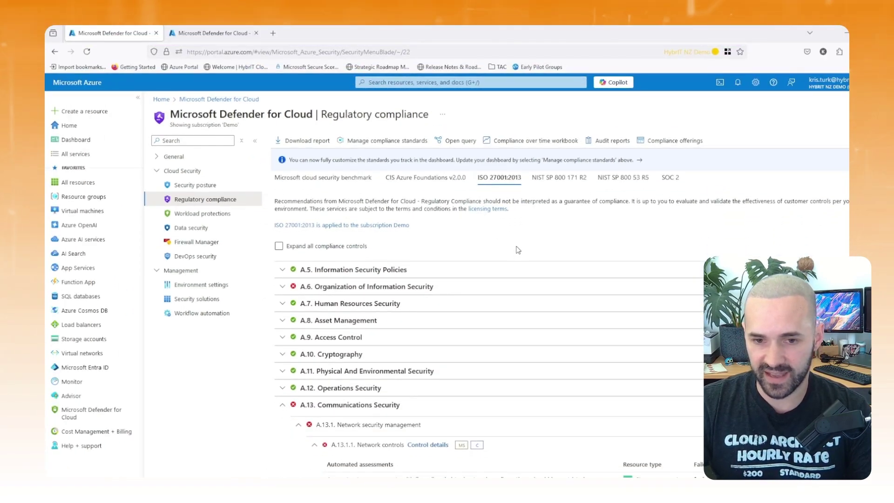
pyautogui.scroll(-4, 539, 228)
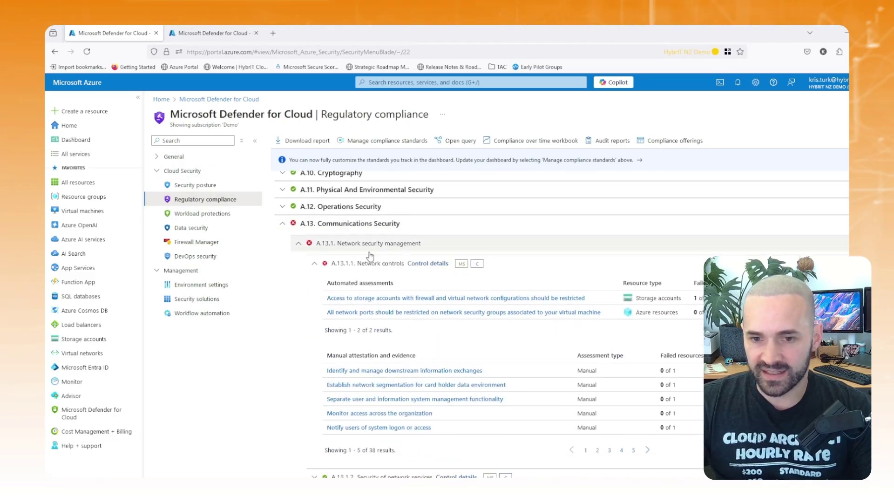
pyautogui.scroll(-1, 403, 299)
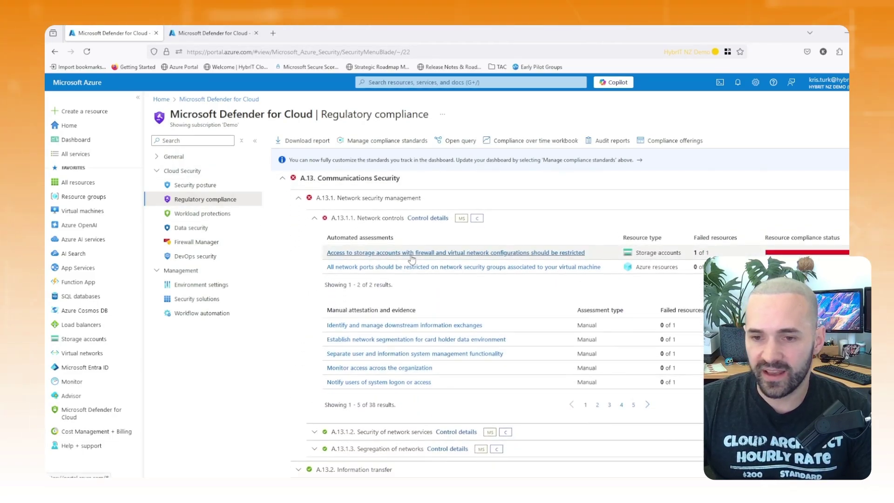
pyautogui.click(478, 258)
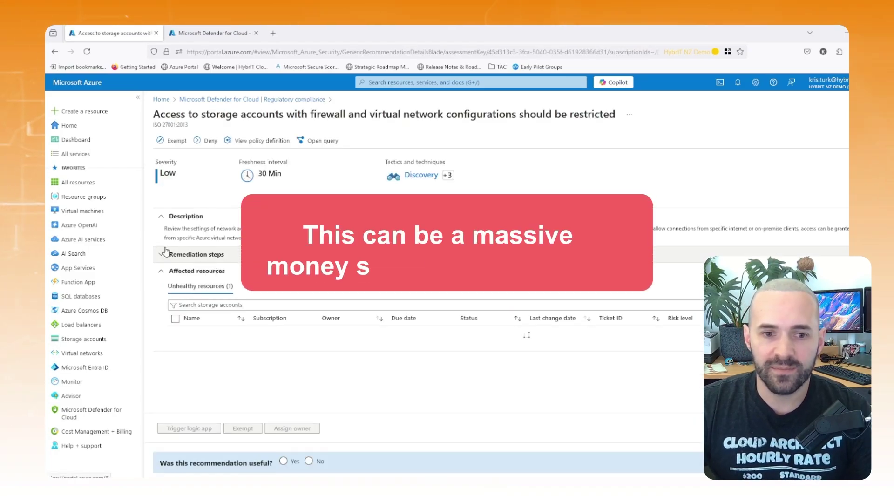
pyautogui.click(163, 255)
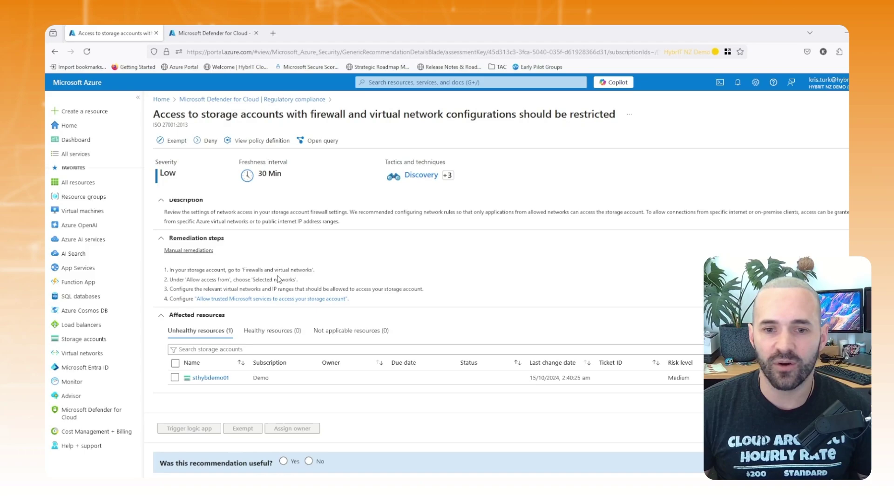
pyautogui.click(310, 100)
pyautogui.scroll(10, 410, 272)
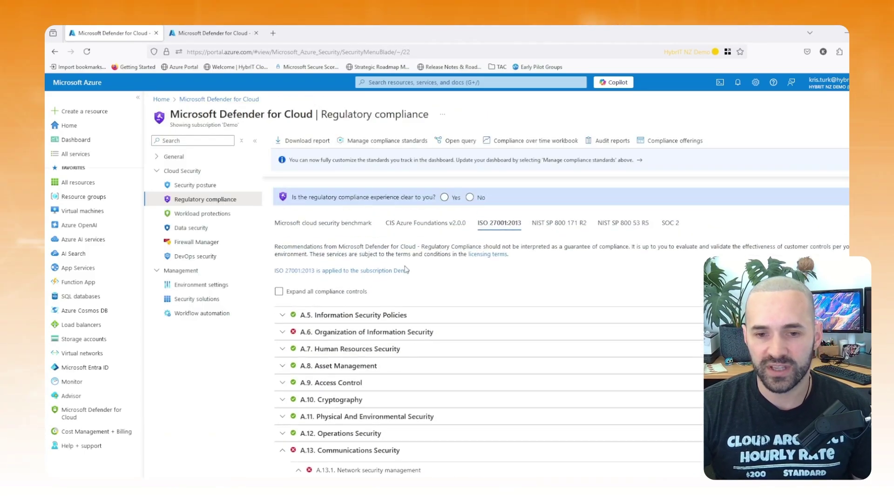
pyautogui.scroll(1, 407, 272)
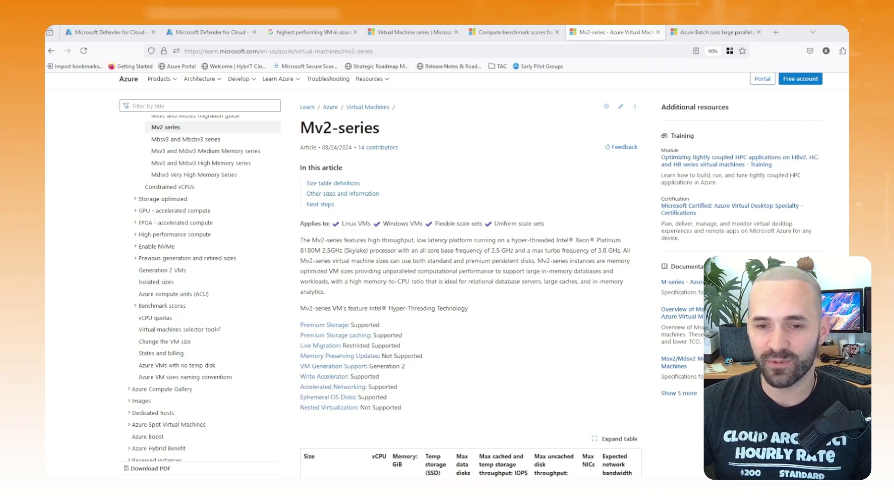
# - Highlight the Mv2-series table's 11400 GiB memory and 8192 GiB temp storage figures
pyautogui.scroll(-5, 465, 280)
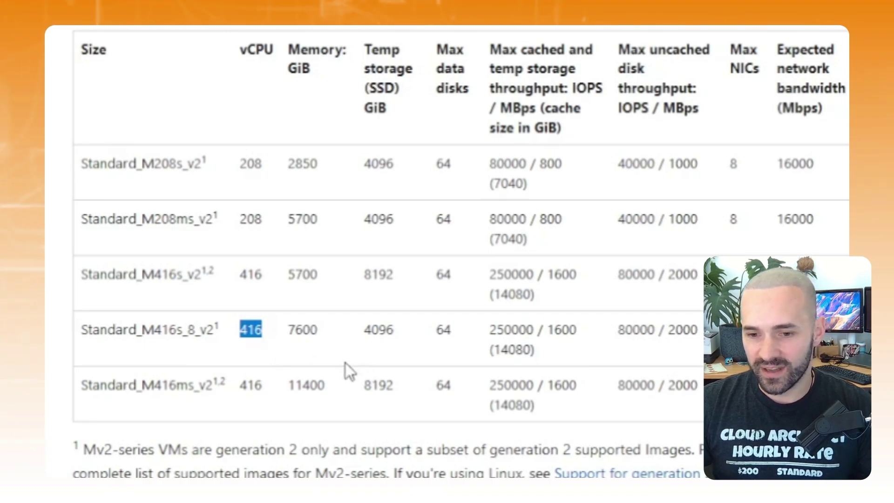
pyautogui.moveTo(325, 383); pyautogui.dragTo(309, 377)
pyautogui.moveTo(362, 391); pyautogui.dragTo(394, 386)
pyautogui.click(495, 390)
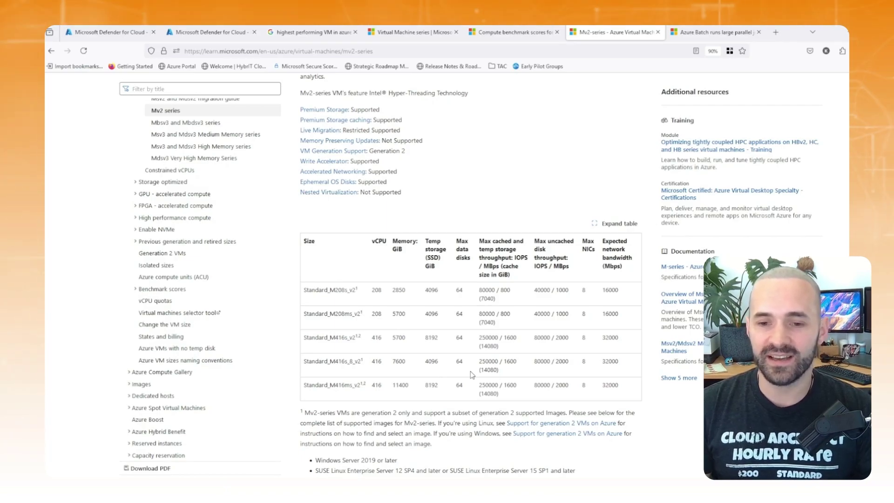
pyautogui.scroll(-3, 446, 259)
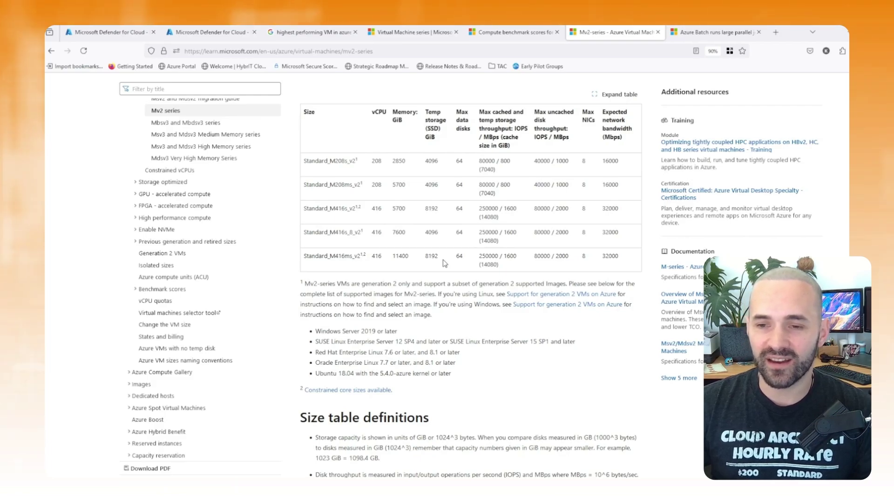
pyautogui.scroll(1, 445, 262)
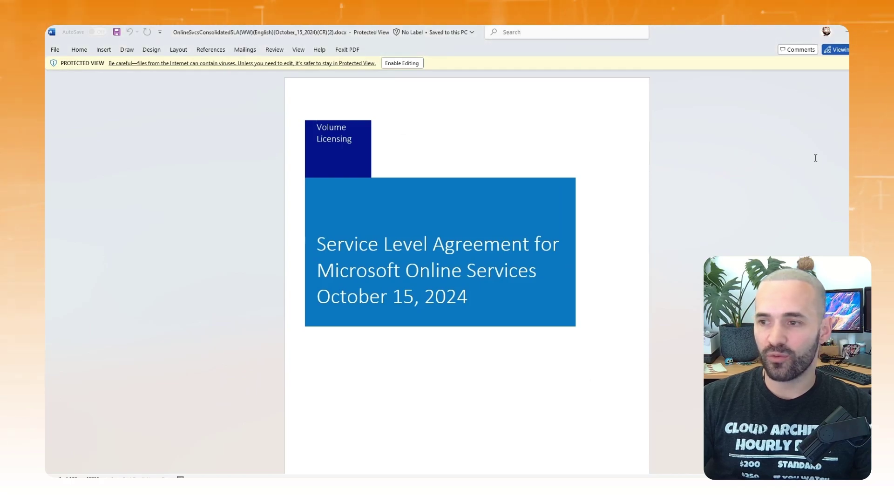
# - Scroll through the SLA service credit tables and highlight the Service Credit percentages column
pyautogui.scroll(-10, 815, 158)
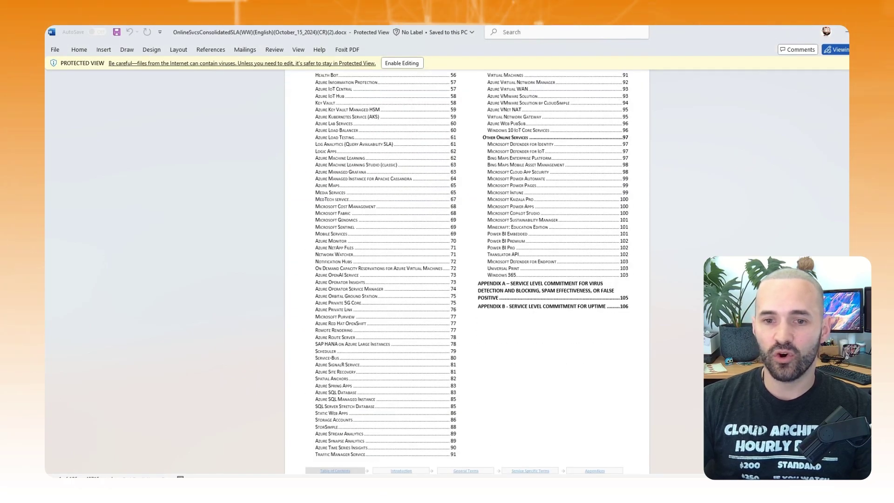
pyautogui.scroll(-10, 467, 273)
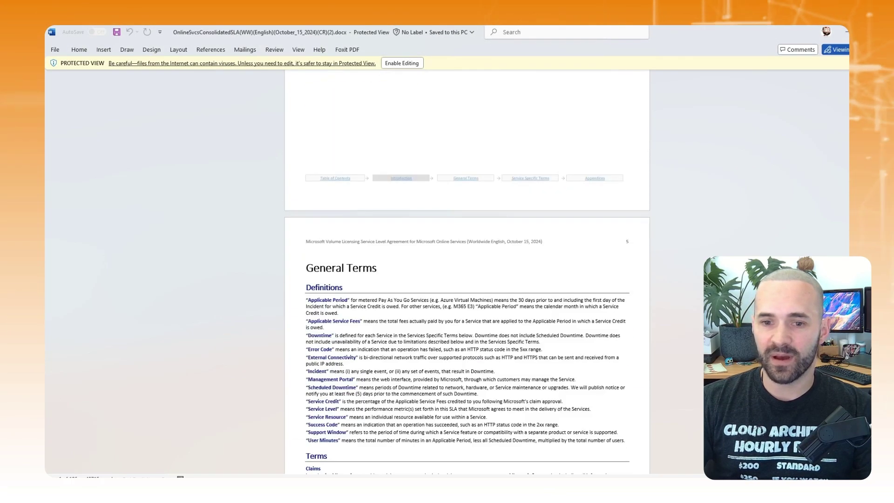
pyautogui.scroll(-15, 592, 269)
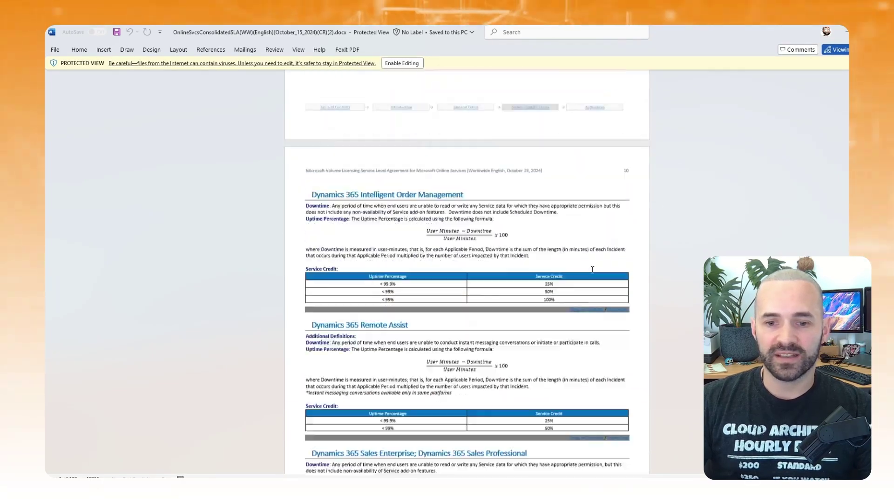
pyautogui.scroll(-3, 592, 270)
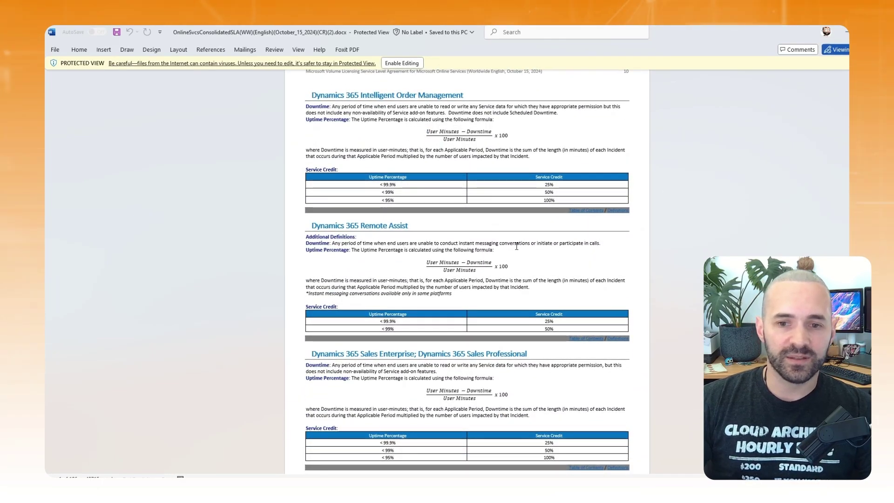
pyautogui.scroll(-3, 516, 246)
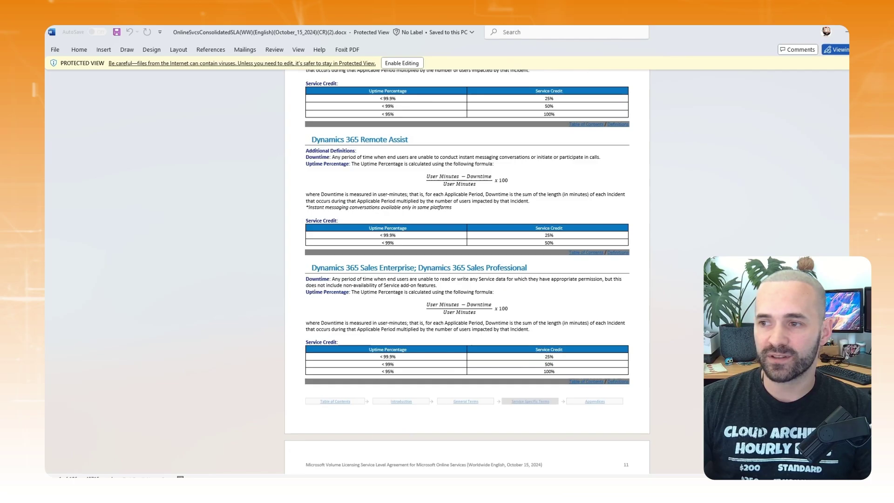
pyautogui.scroll(-20, 386, 270)
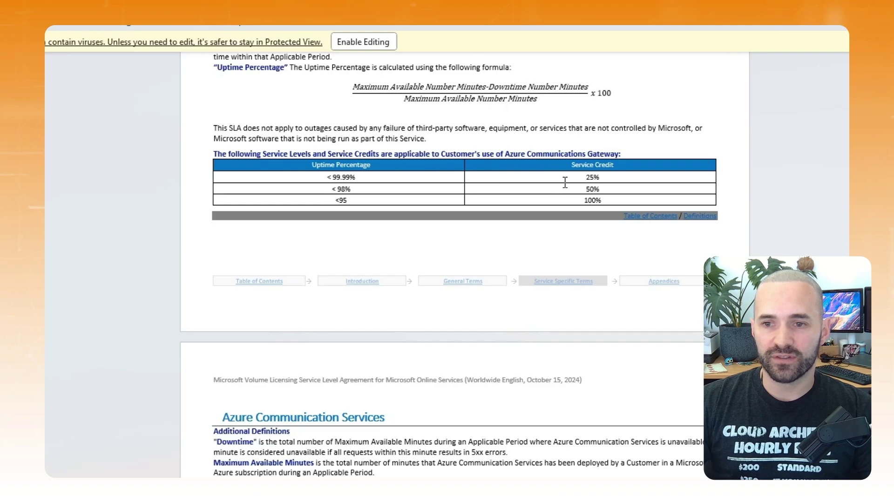
pyautogui.moveTo(565, 182); pyautogui.dragTo(619, 205)
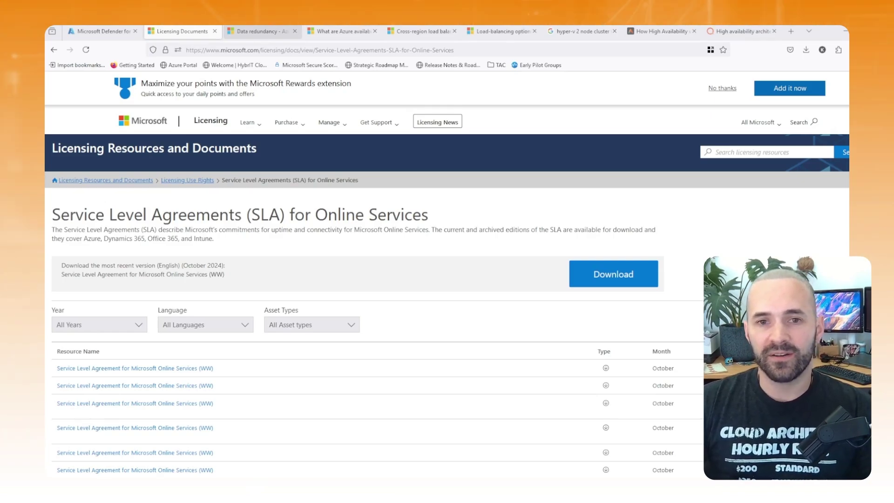
# - Switch to the Azure Storage data redundancy article showing zone-redundant storage
pyautogui.click(263, 32)
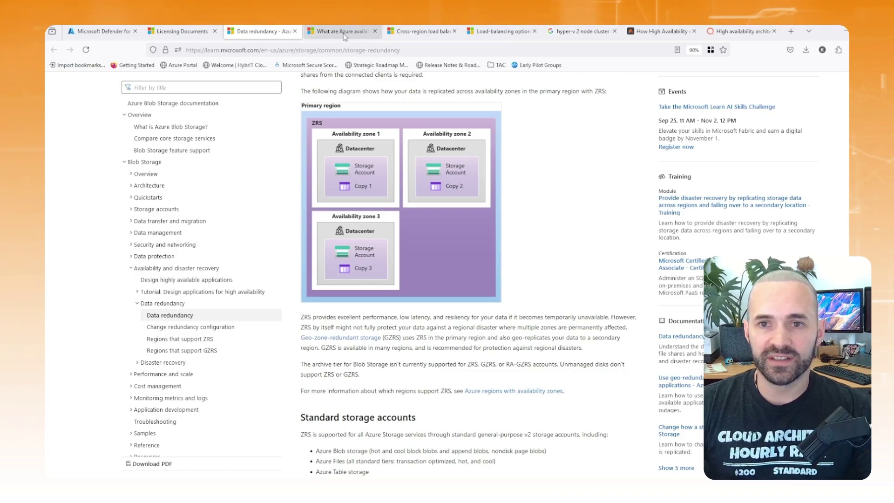
# - Bring up the cross-region load balancer article and scroll toward its Regional redundancy section
pyautogui.click(419, 31)
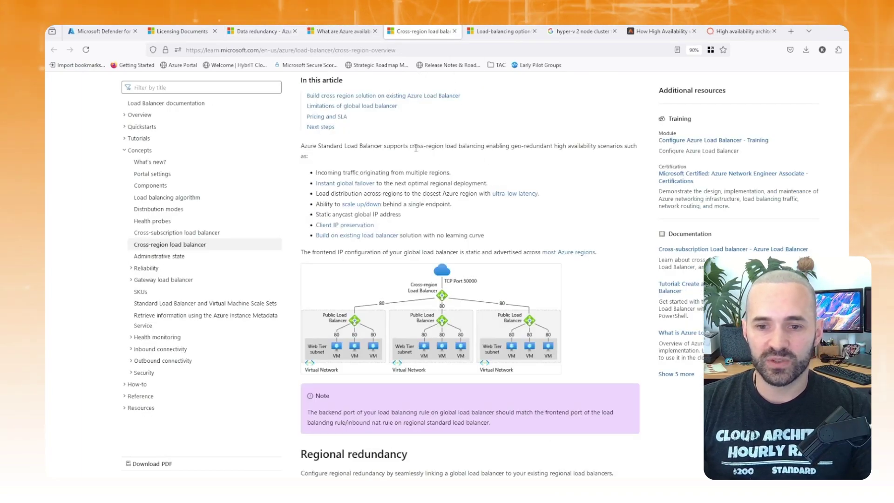
pyautogui.scroll(-1, 407, 160)
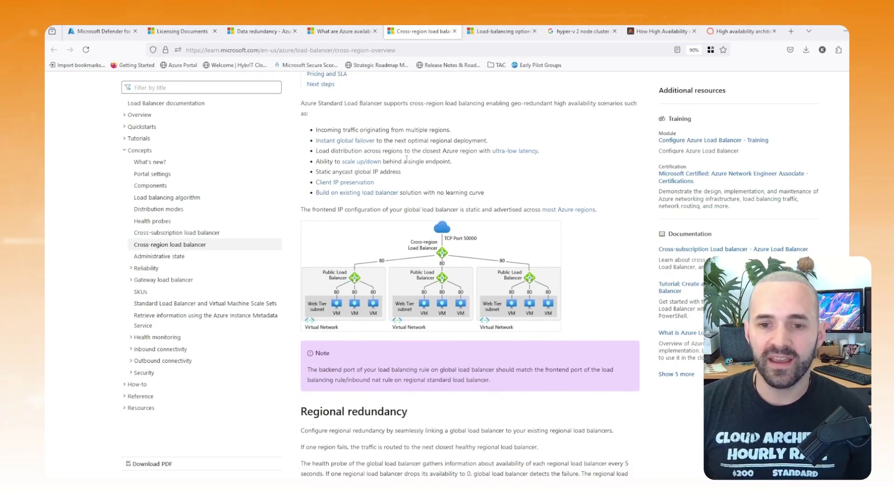